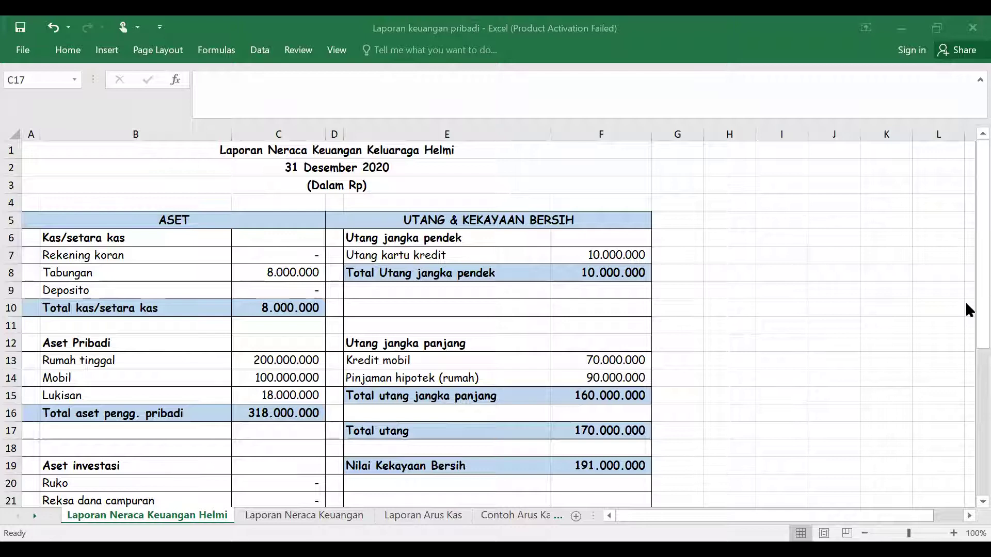
Review the family's example balance sheet from the asset and debt items down to the TOTAL ASET row.
left_click_drag(977, 306, 965, 447)
left_click(966, 448)
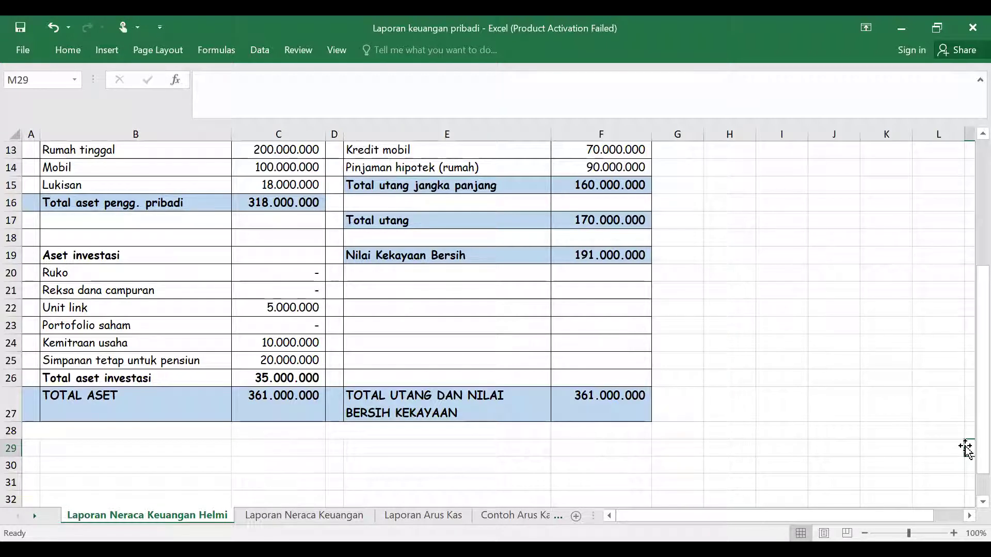
scroll(965, 447, "up", 4)
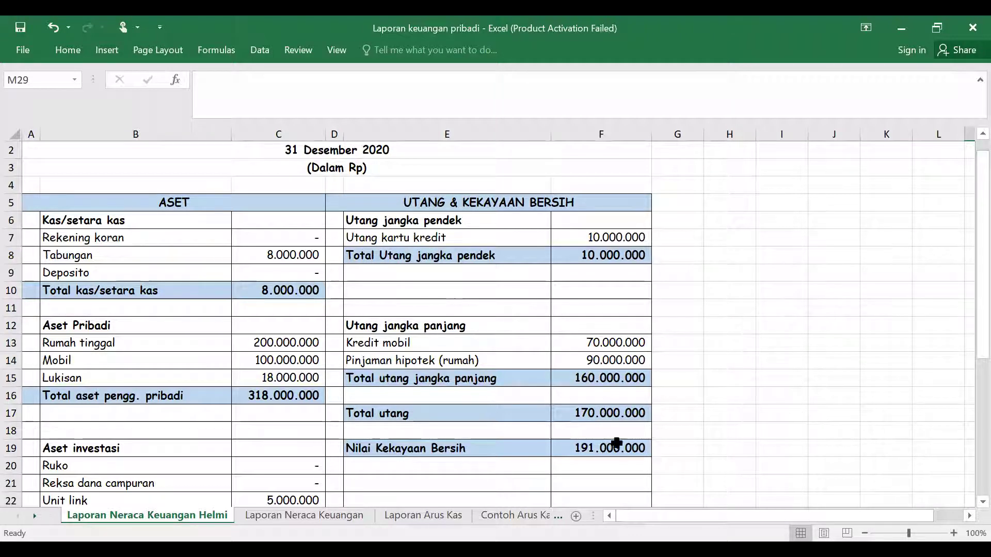
left_click_drag(964, 289, 965, 364)
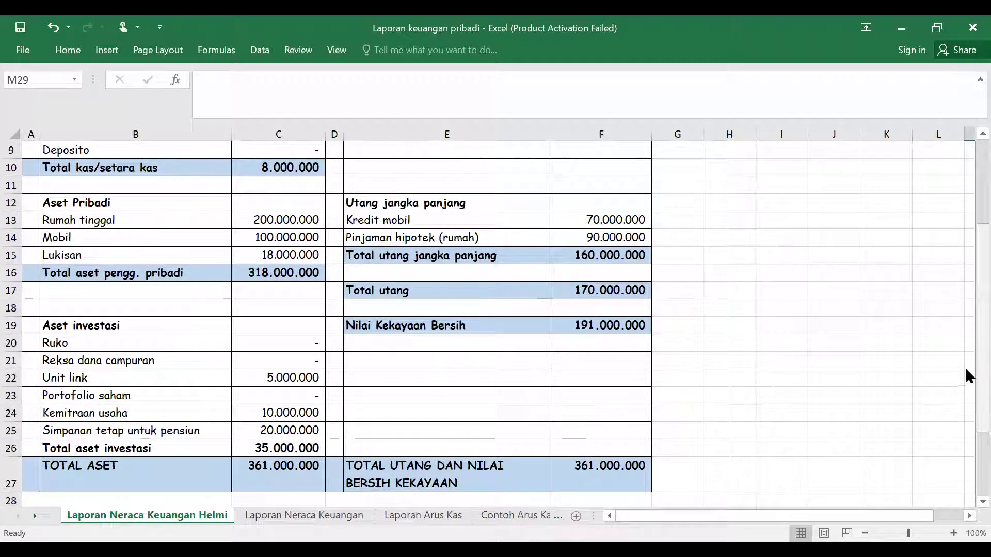
Open the Laporan Neraca Keuangan sheet and examine its template down to the TOTAL ASET and TOTAL UTANG DAN NILAI BERSIH KEKAYAAN cells.
left_click(320, 517)
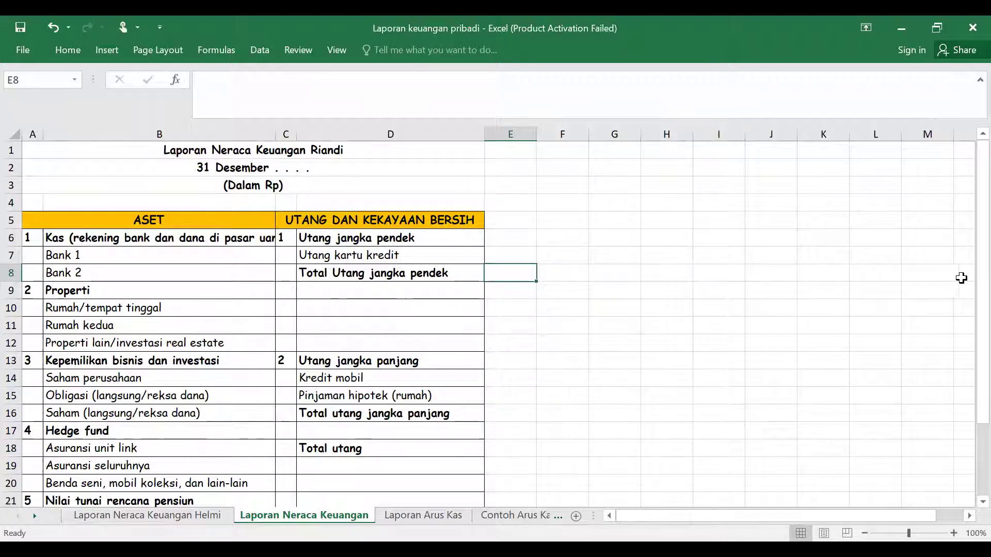
left_click_drag(965, 276, 957, 376)
left_click(957, 376)
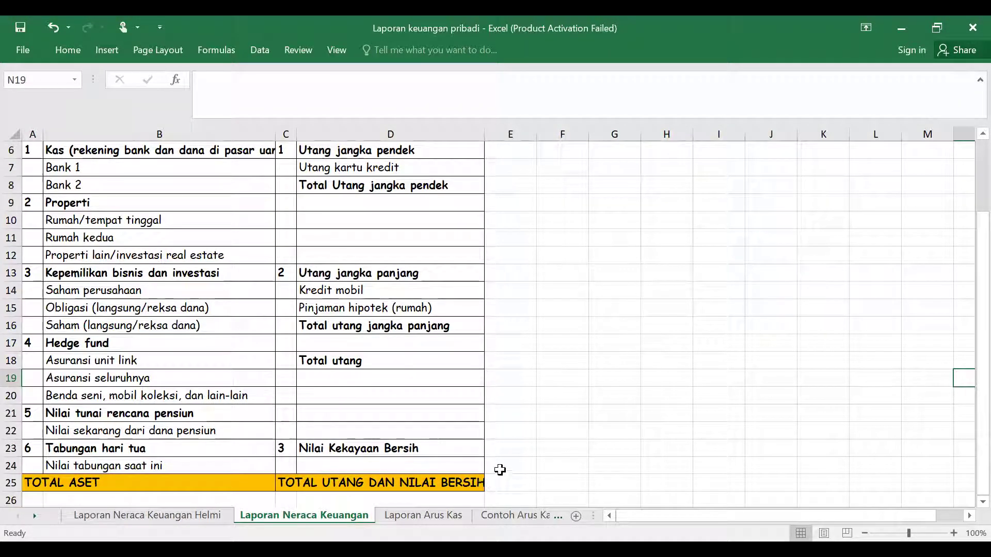
left_click(166, 482)
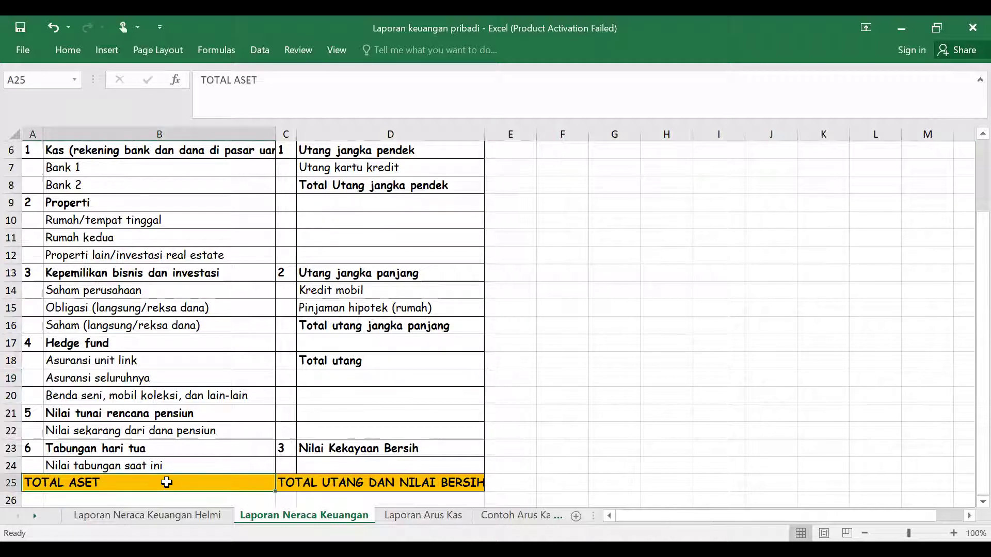
left_click(381, 480)
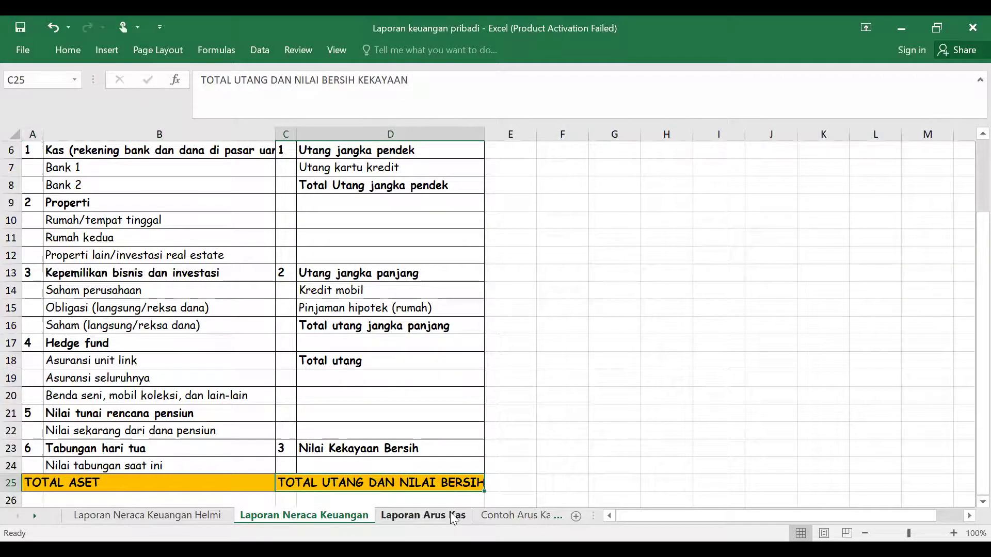
Open the Laporan Arus Kas sheet and examine its income rows, expense categories, net cash flow row and Catatan notes.
left_click(450, 512)
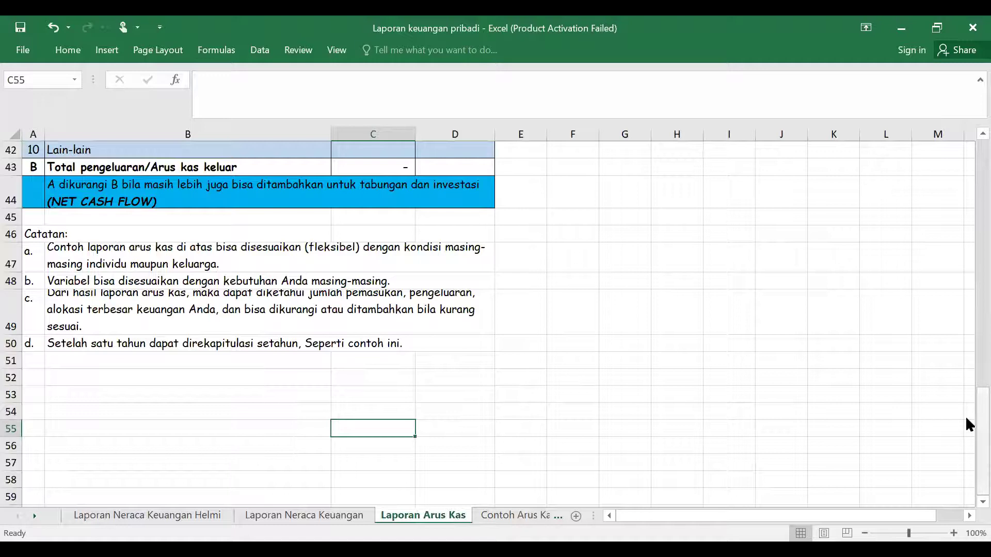
scroll(968, 299, "up", 7)
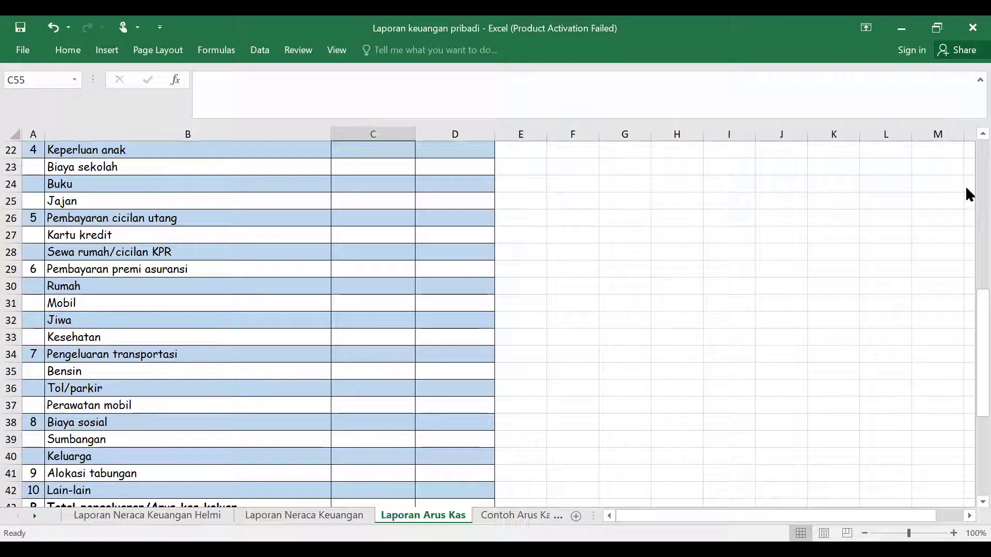
left_click_drag(966, 322, 966, 129)
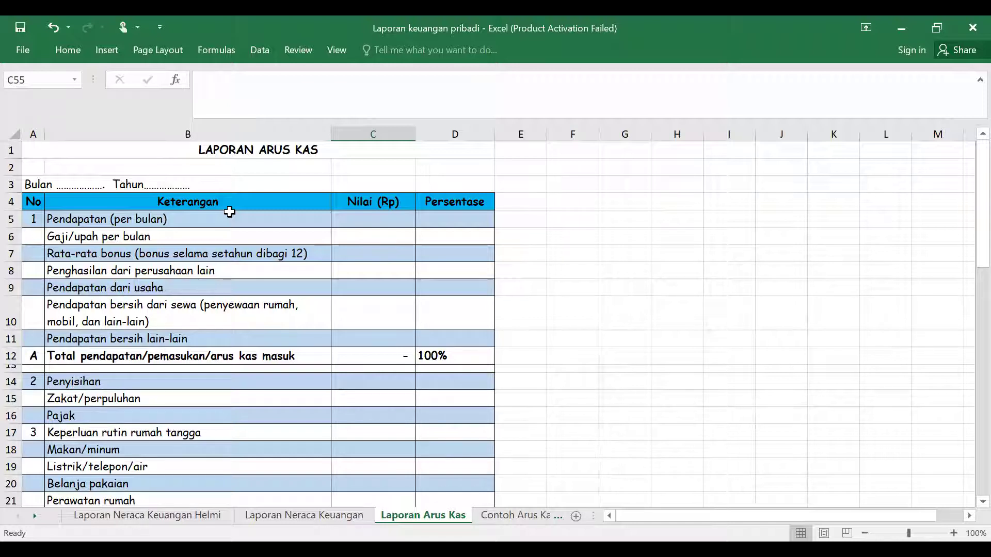
scroll(229, 212, "down", 1)
scroll(230, 212, "down", 4)
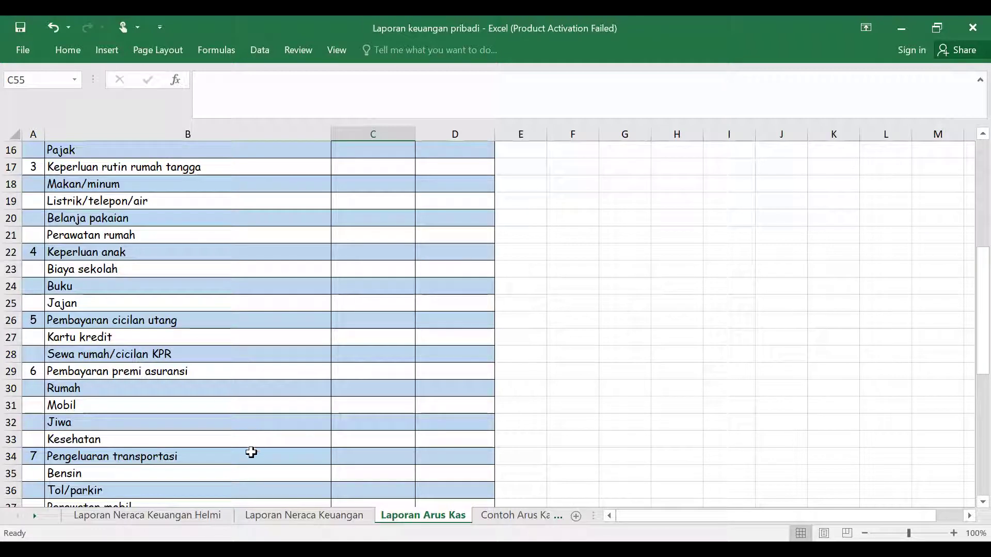
key("Down")
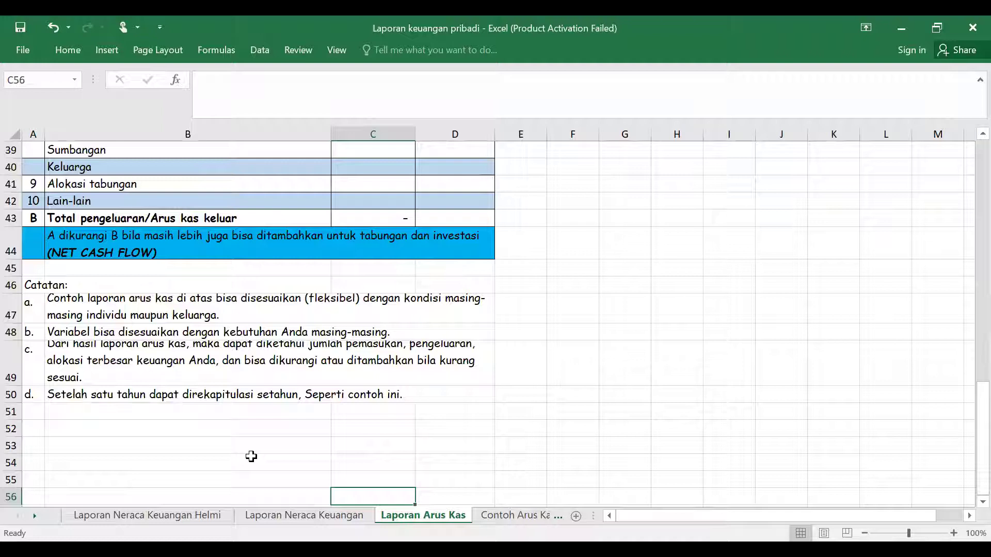
scroll(252, 457, "up", 3)
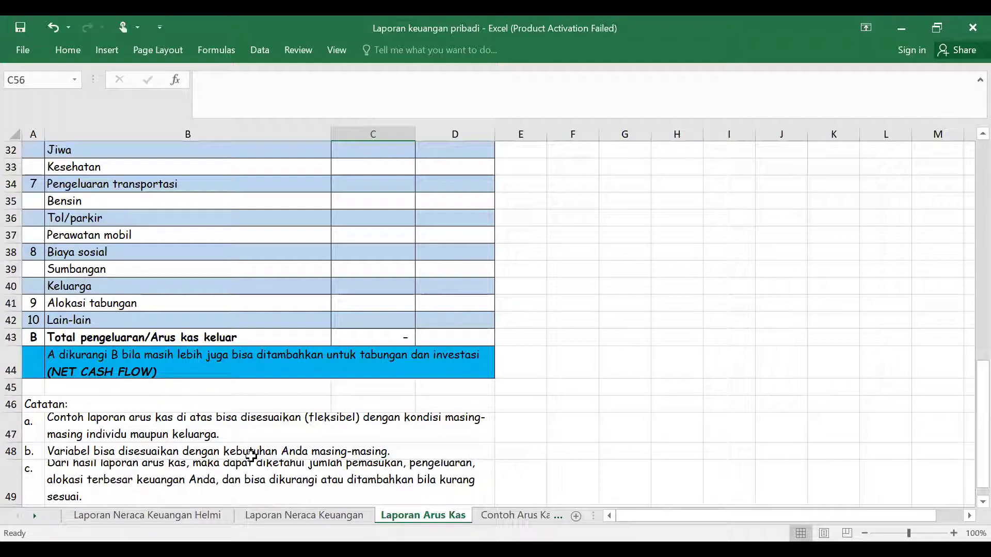
scroll(251, 455, "down", 3)
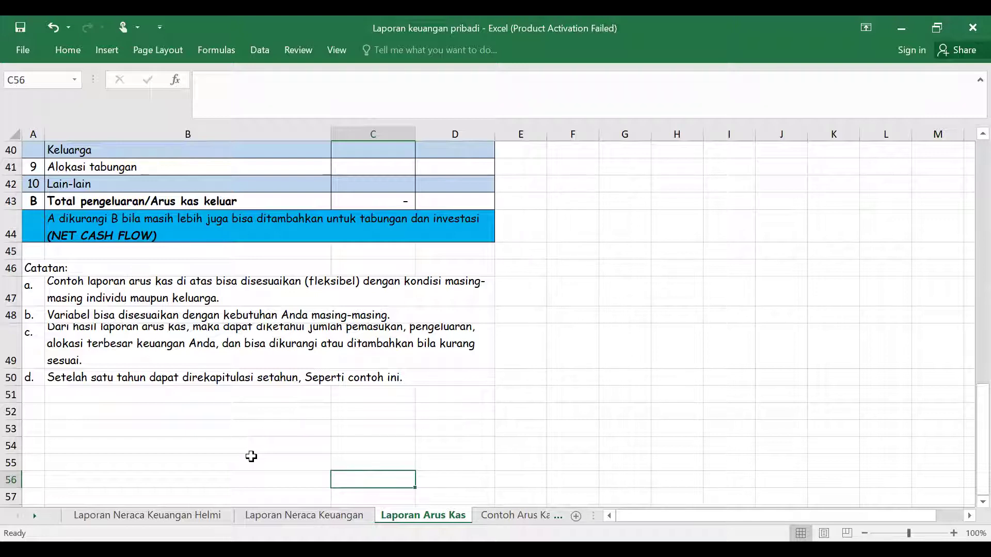
scroll(251, 456, "up", 5)
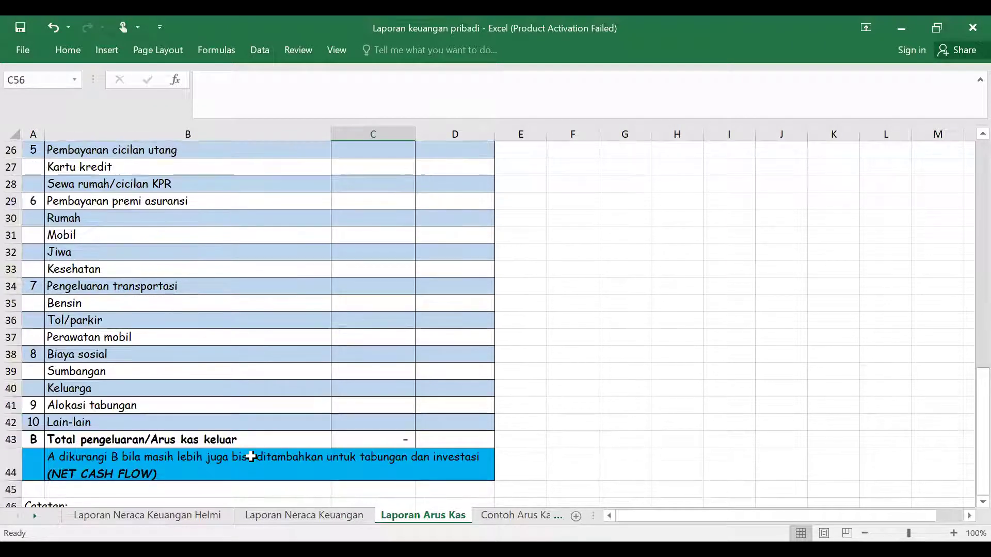
Open the Contoh Arus Kas sheet and read the annual example from Arus Kas Masuk down to the net cash inflows.
left_click(498, 517)
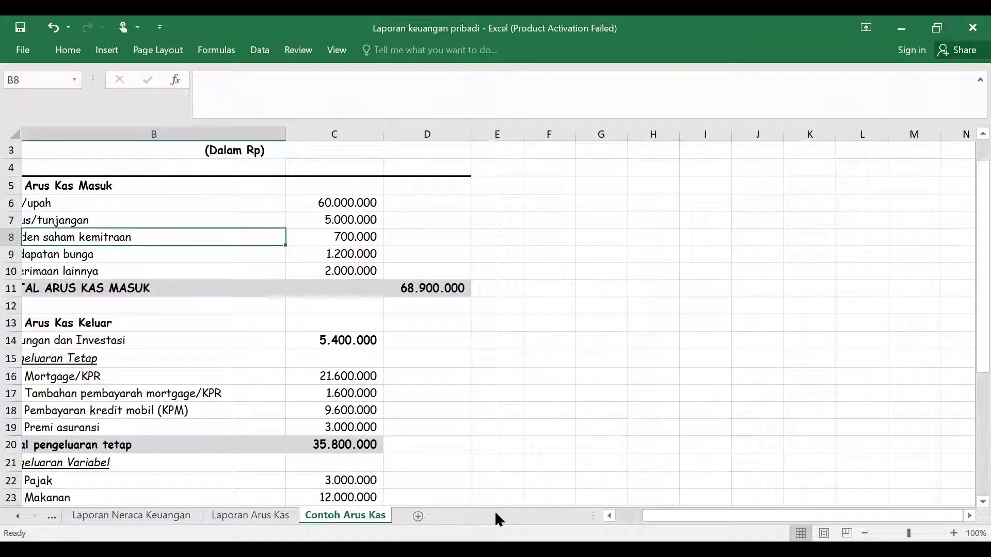
scroll(495, 512, "up", 1)
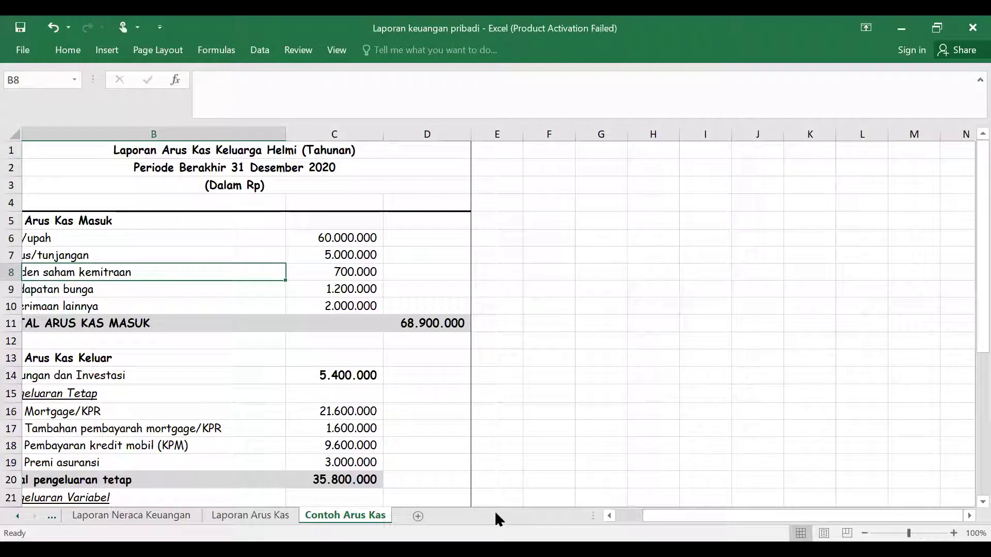
scroll(495, 510, "down", 2)
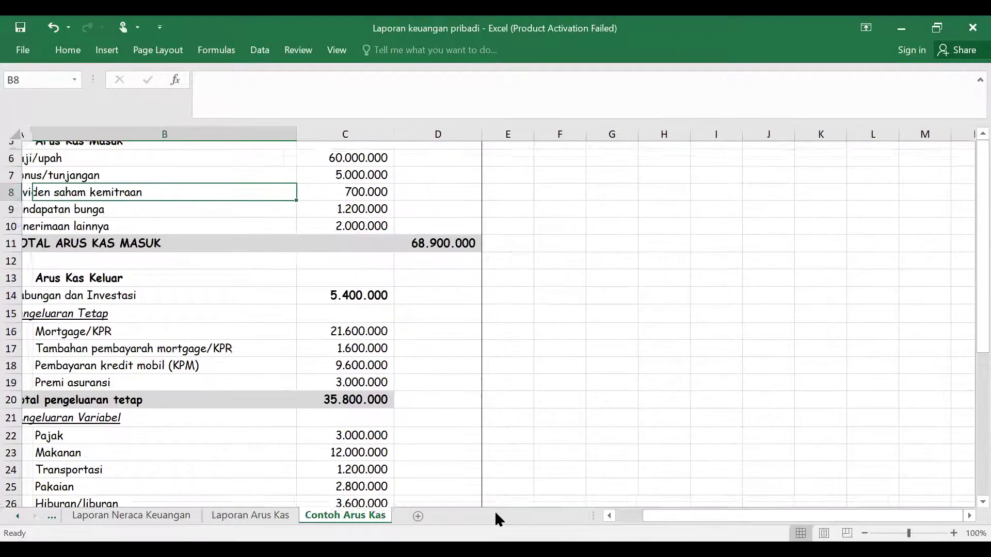
scroll(494, 510, "down", 3)
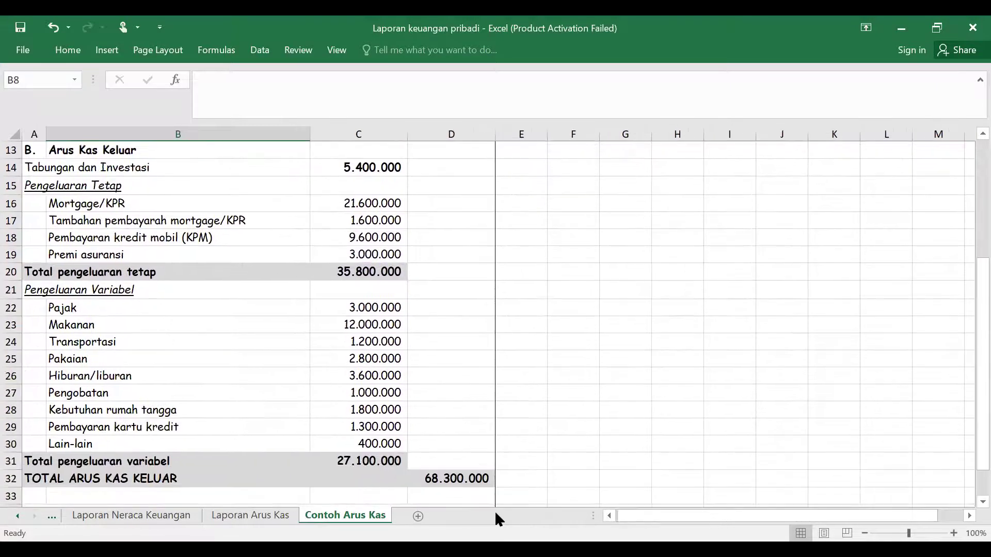
scroll(494, 511, "down", 2)
scroll(495, 511, "down", 1)
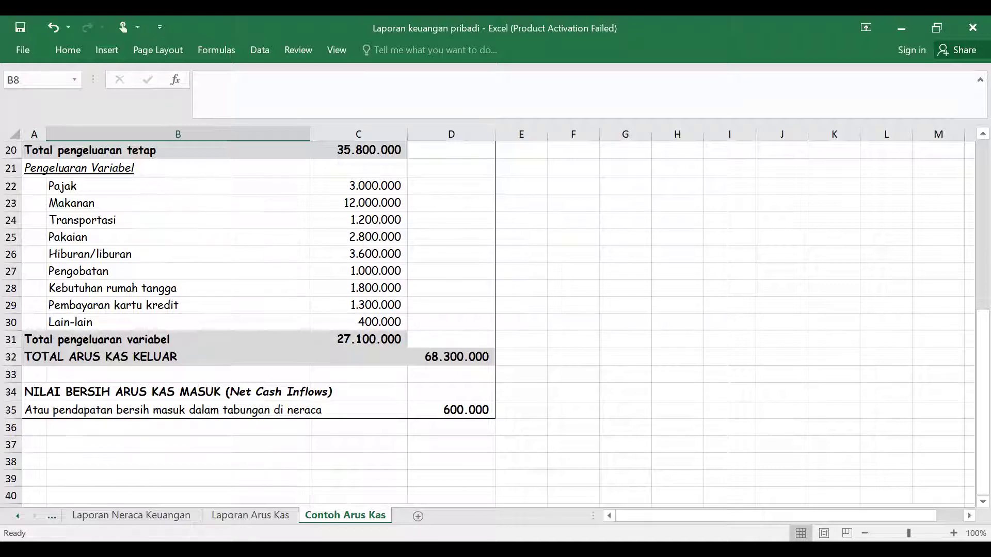
Revisit the Laporan Neraca Keuangan template and review the cash inflows and outflows on the Contoh Arus Kas sheet.
left_click(166, 513)
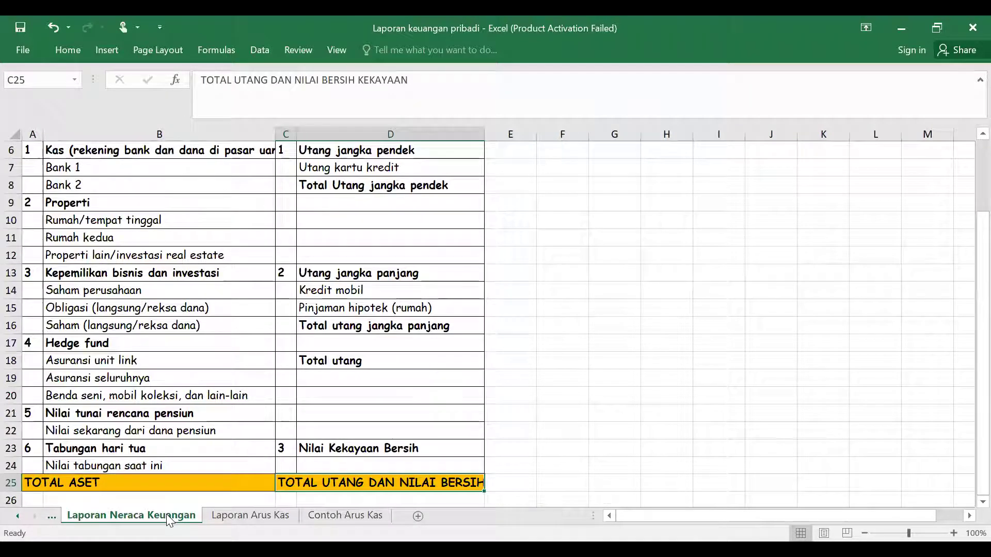
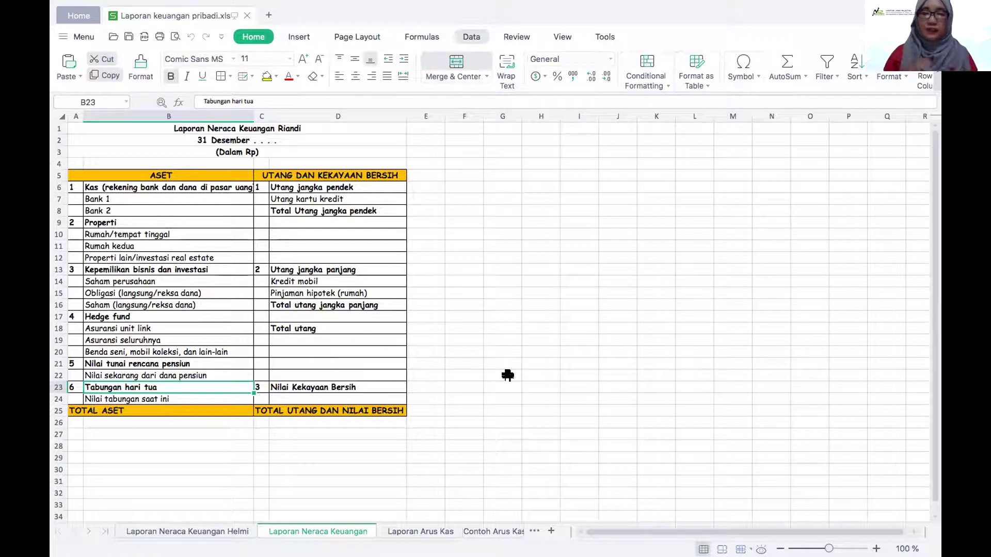
mouse_move(542, 2)
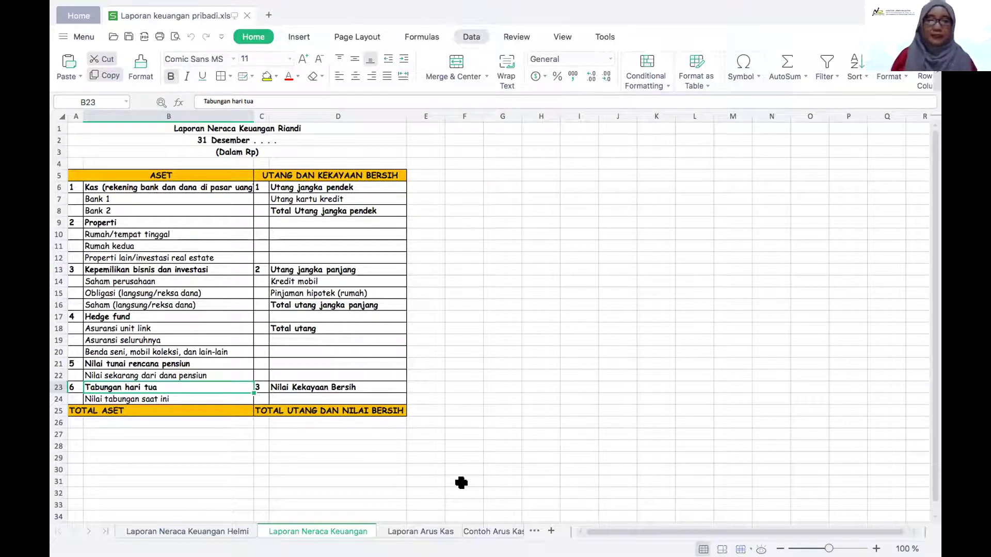
left_click(419, 527)
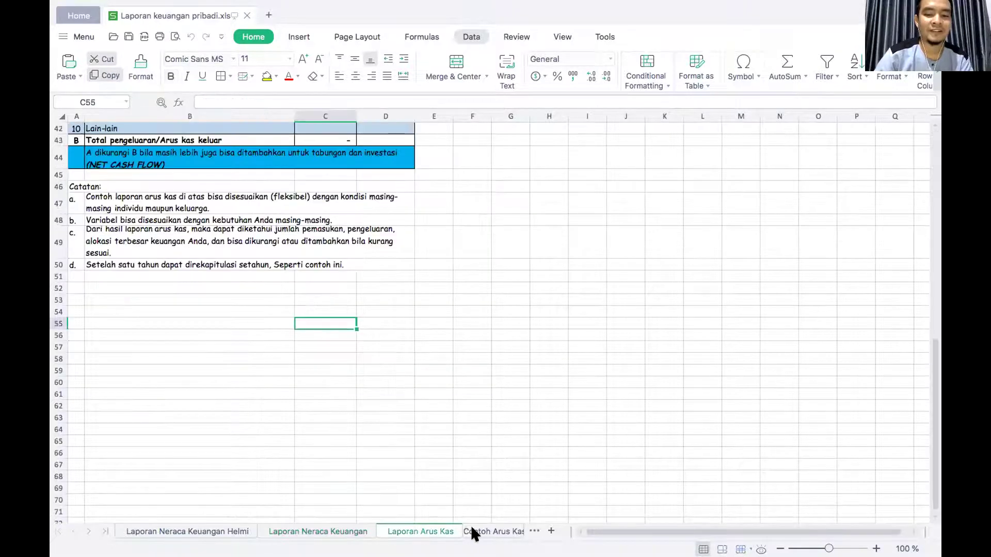
left_click(488, 528)
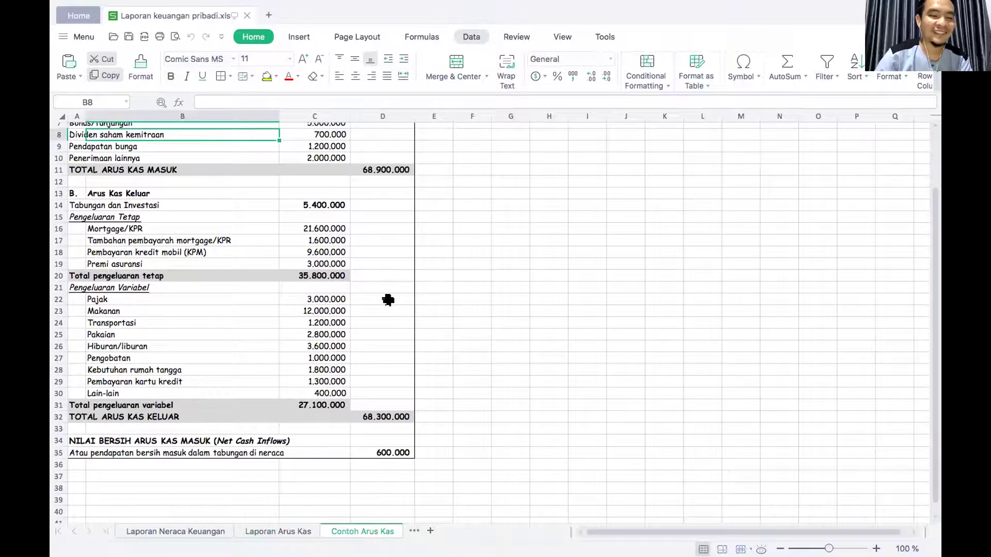
scroll(373, 307, "up", 2)
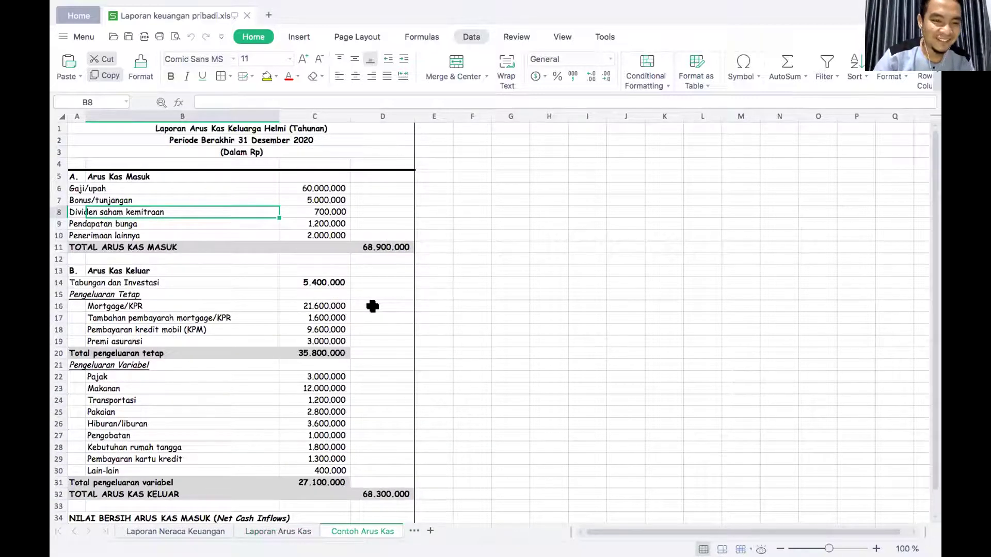
scroll(372, 307, "down", 1)
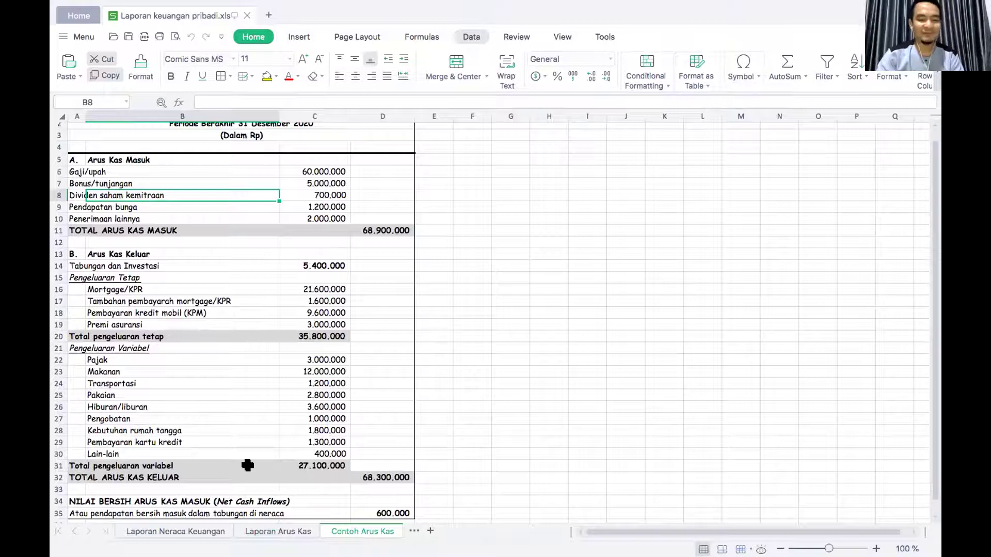
Check the Laporan Neraca Keuangan sheet again and select the Pengeluaran Tetap row's cell B15 on Contoh Arus Kas.
left_click(152, 531)
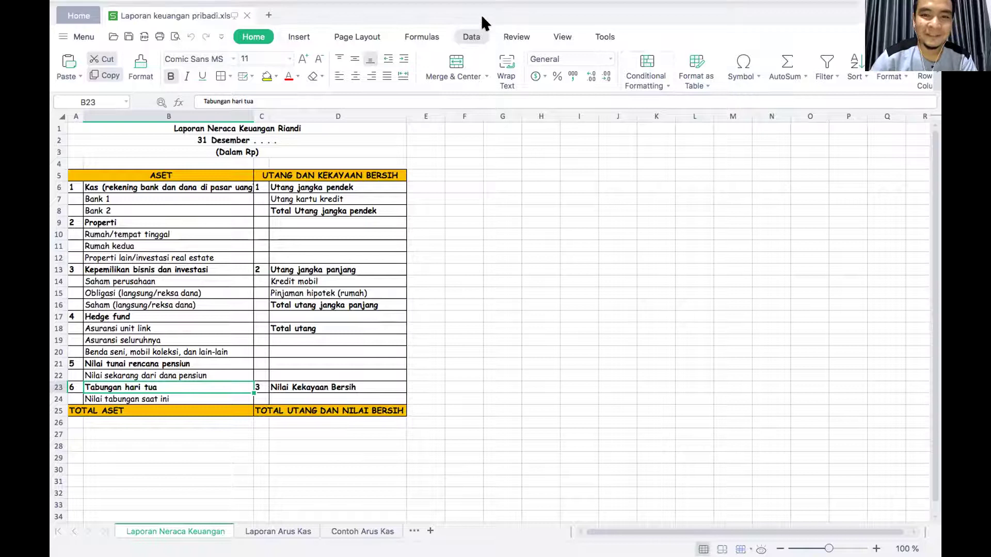
mouse_move(459, 30)
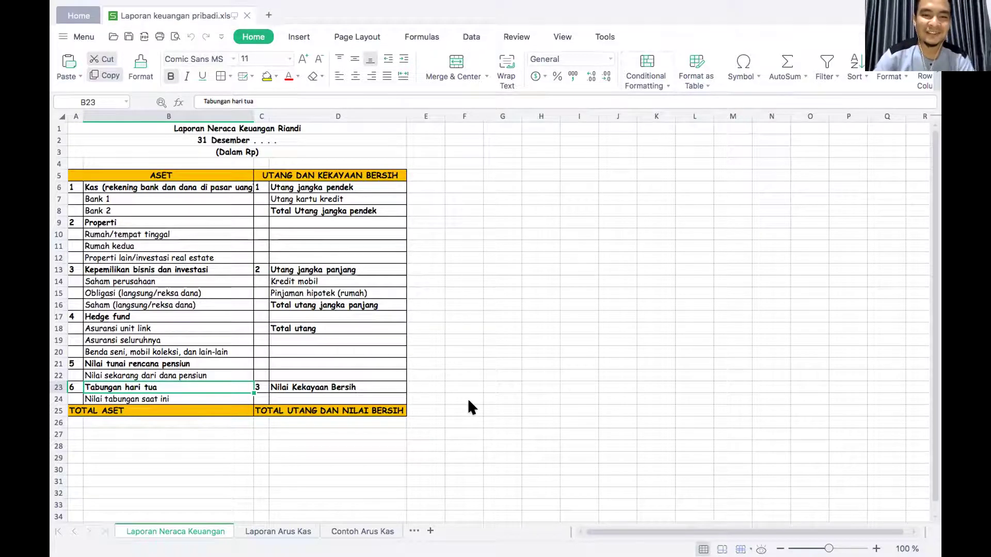
left_click(344, 529)
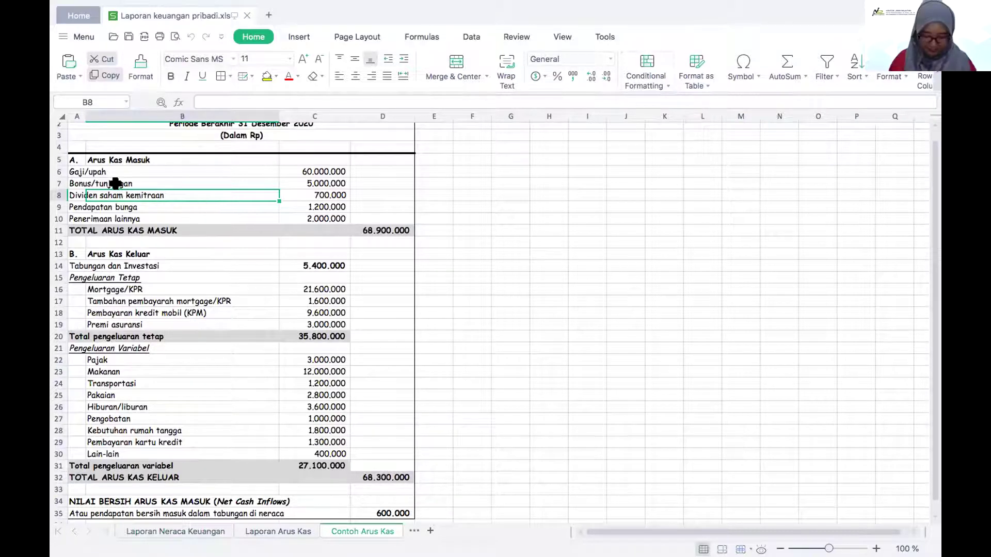
left_click(184, 282)
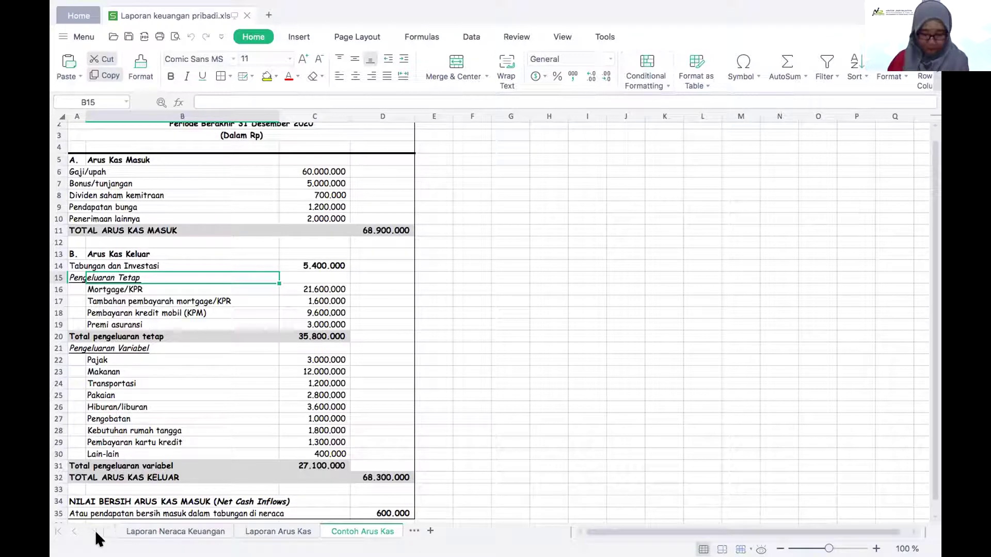
View the family's completed balance sheet and return to Contoh Arus Kas, selecting cell B6 in the Gaji/upah row.
left_click(69, 529)
left_click(154, 528)
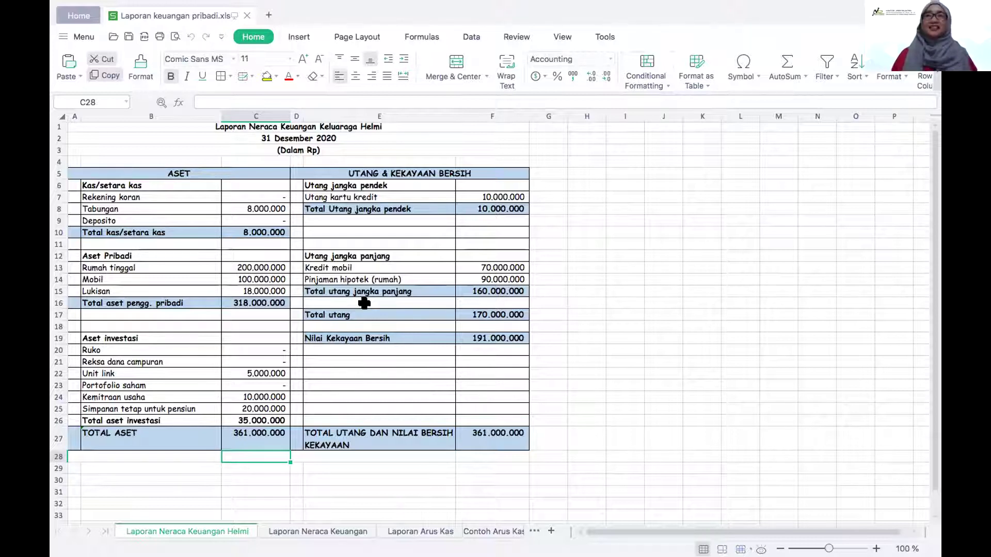
left_click(484, 529)
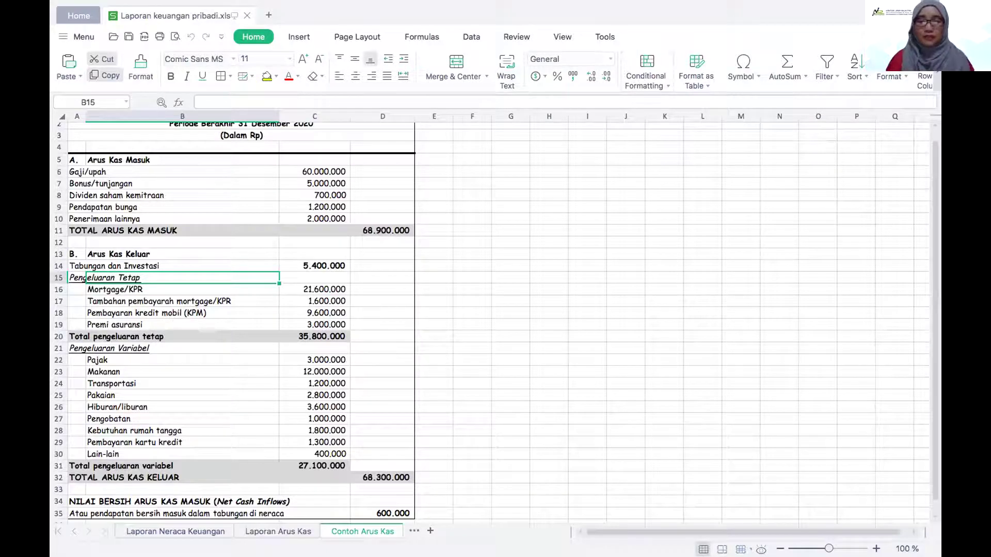
mouse_move(354, 3)
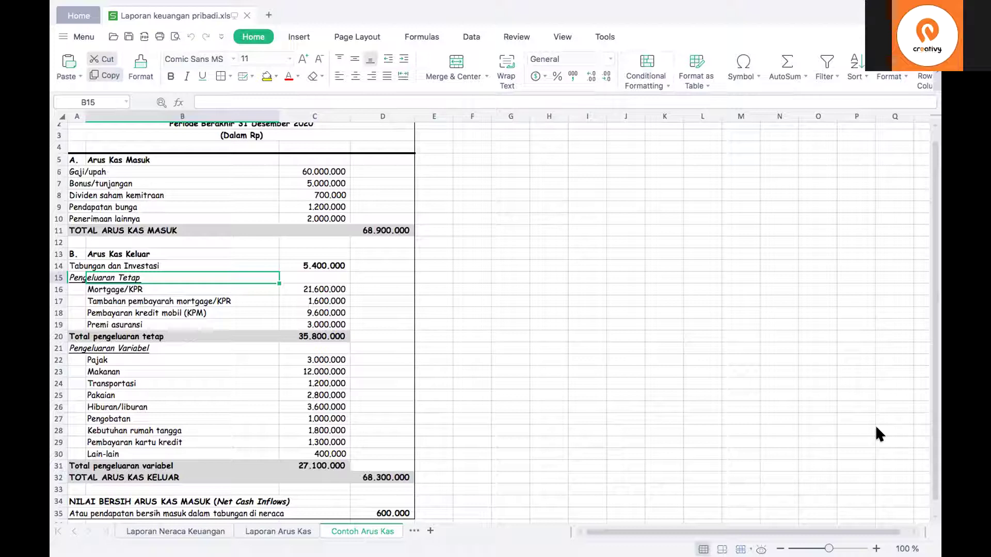
left_click(87, 170)
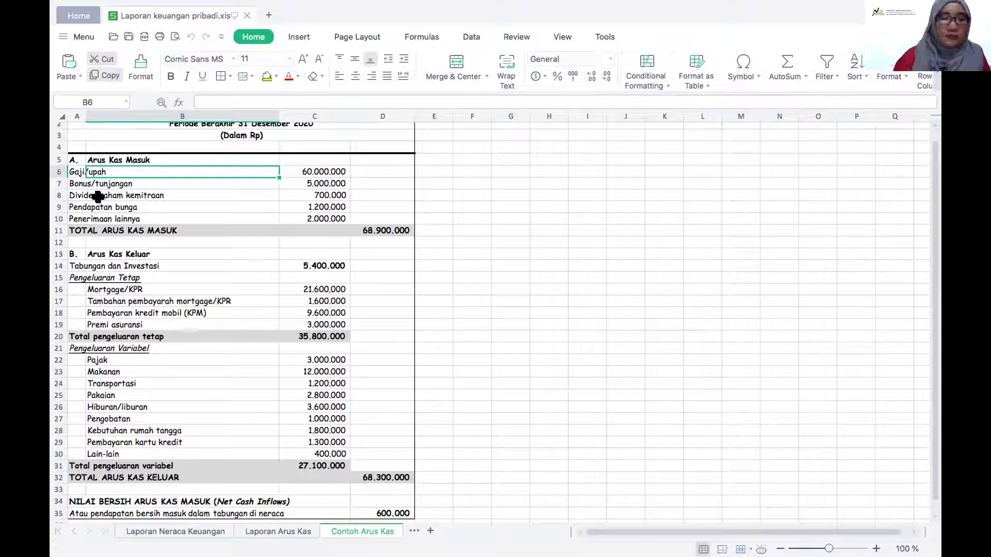
Review the inflows and outflows on Contoh Arus Kas and select the Tabungan dan Investasi amount in cell C14.
scroll(138, 374, "down", 3)
scroll(139, 374, "up", 3)
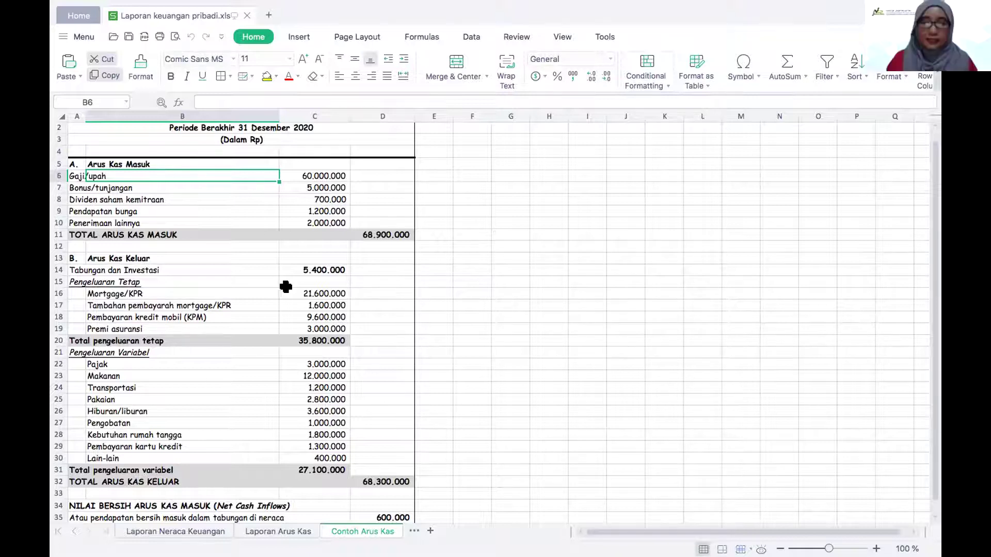
left_click(125, 272)
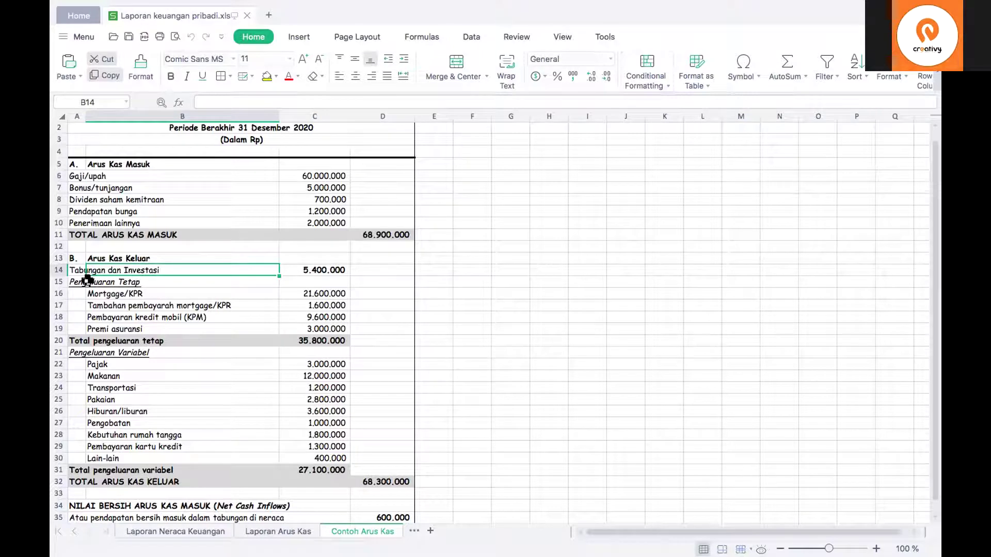
left_click(319, 269)
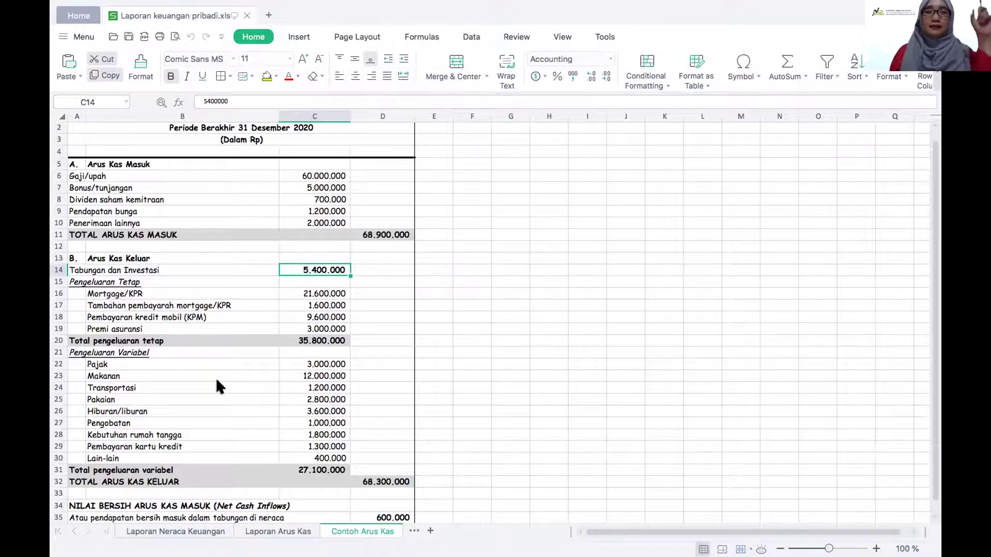
Revisit the blank Laporan Neraca Keuangan template and open the family's completed balance sheet to review it.
left_click(157, 530)
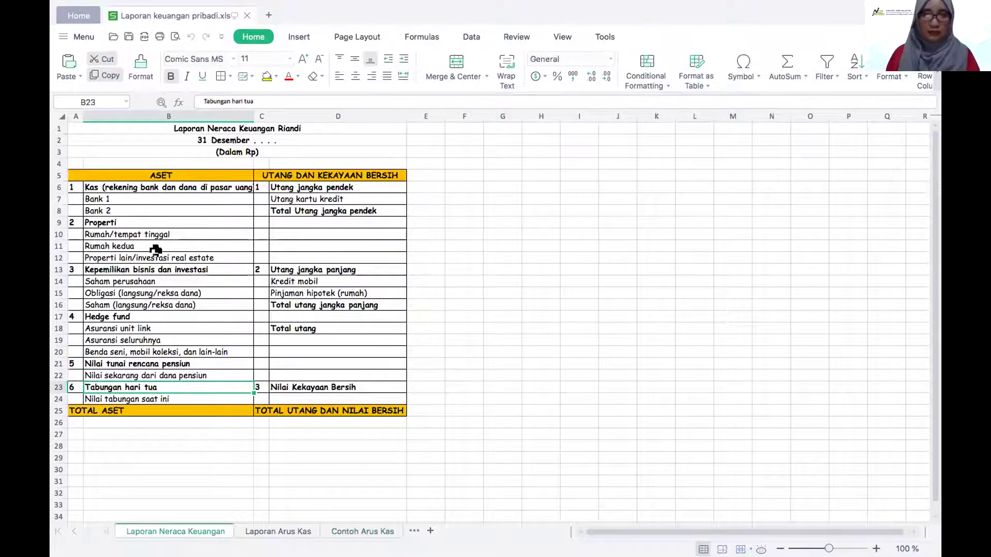
left_click(265, 525)
left_click(185, 528)
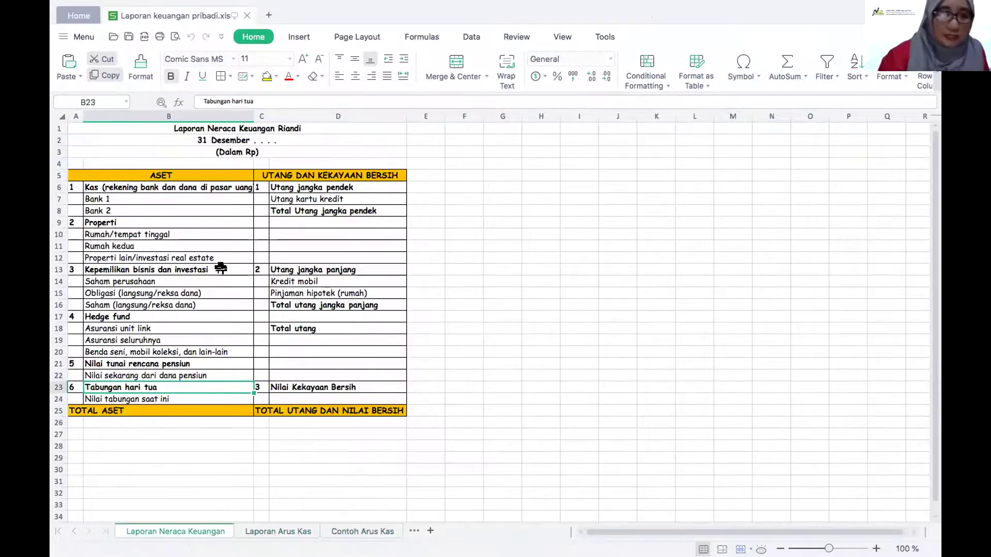
left_click(73, 528)
left_click(155, 525)
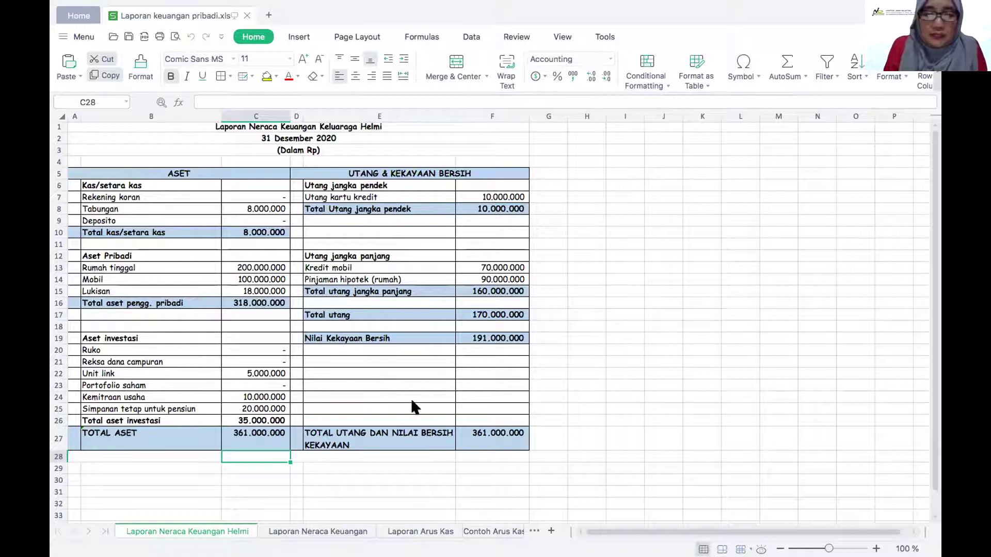
Check the notes on the Laporan Arus Kas sheet and return to Contoh Arus Kas to review the cash outflows.
left_click(404, 525)
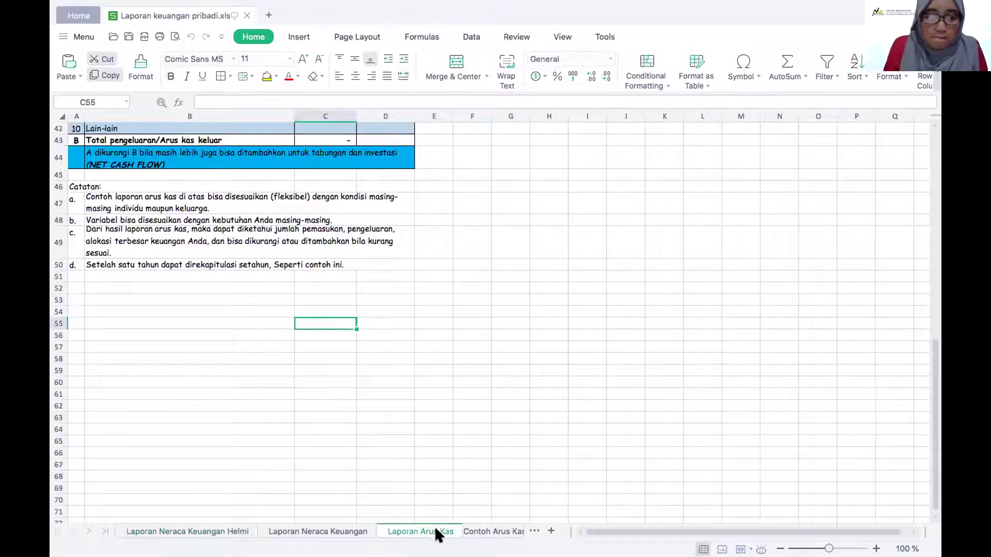
left_click(479, 529)
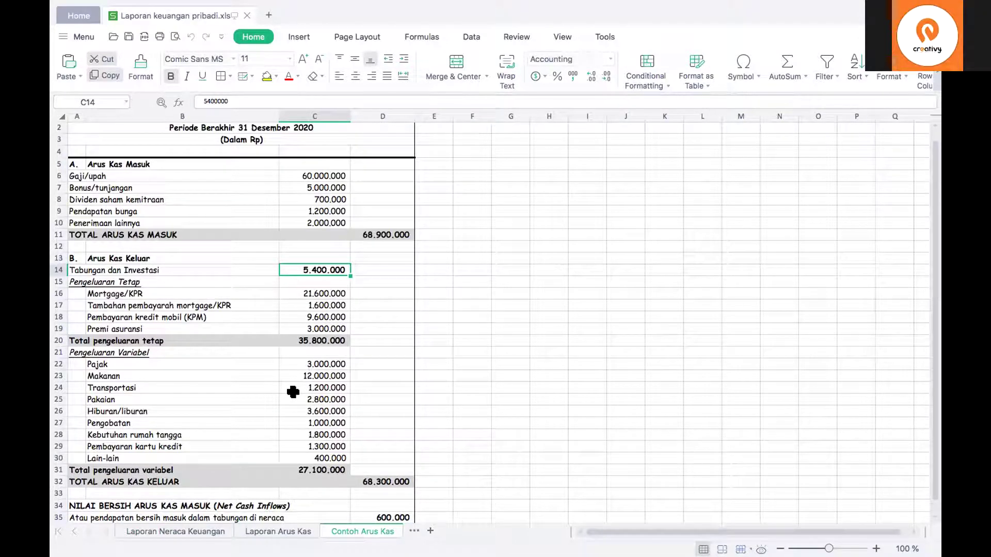
scroll(292, 392, "down", 4)
scroll(293, 392, "up", 2)
scroll(292, 392, "up", 1)
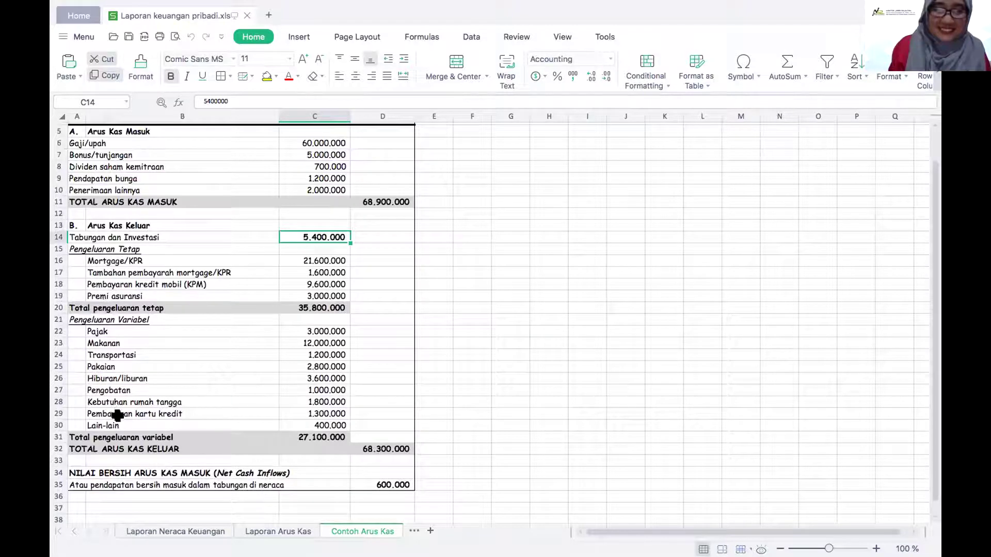
Select the Makanan cell B23 on Contoh Arus Kas and read the variable expenses and the net cash inflows section.
left_click(121, 435)
left_click(121, 339)
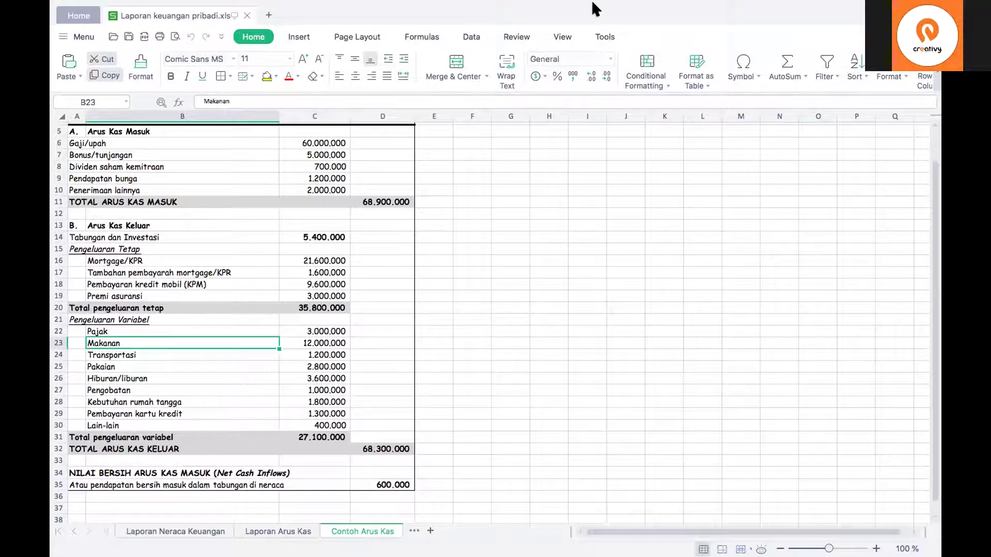
scroll(199, 384, "down", 1)
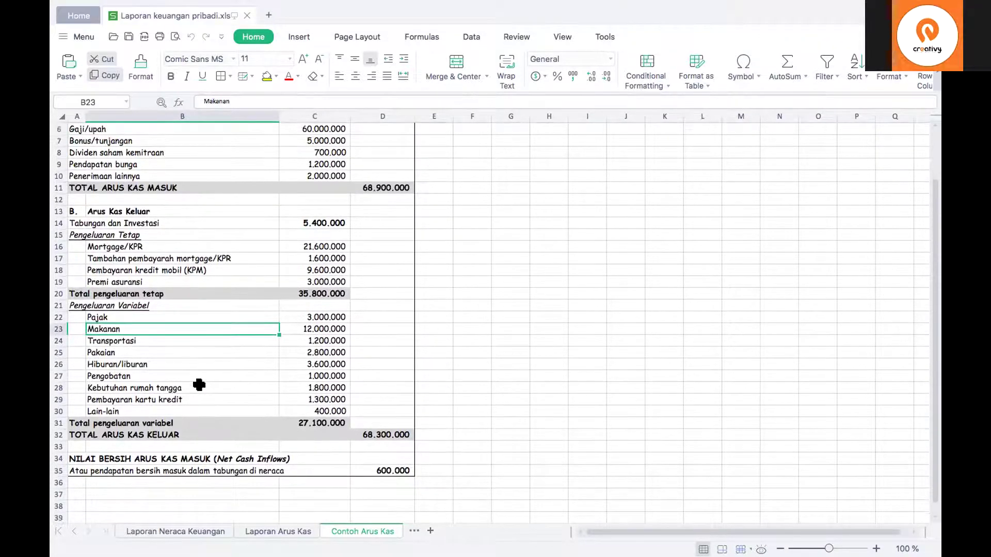
scroll(199, 385, "up", 1)
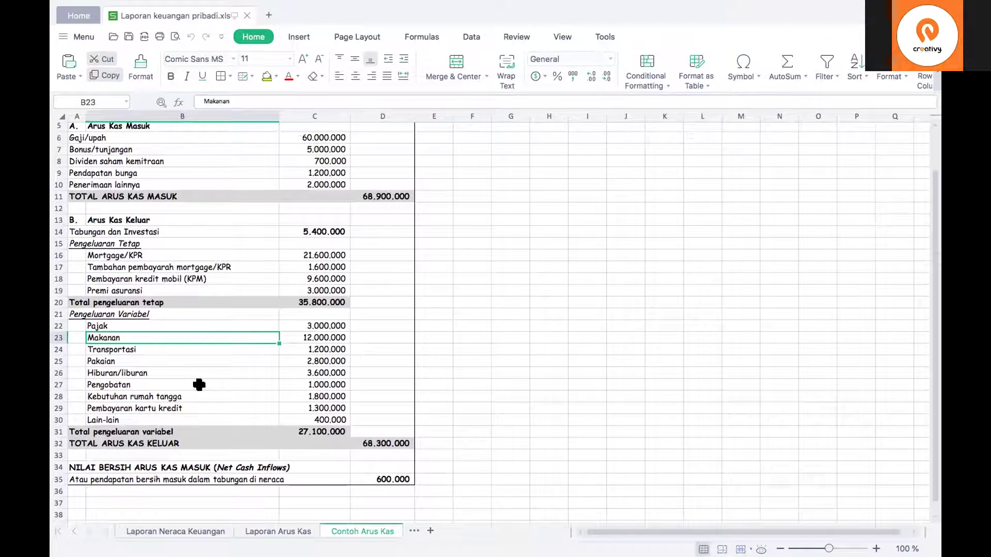
scroll(200, 384, "down", 2)
scroll(199, 384, "up", 1)
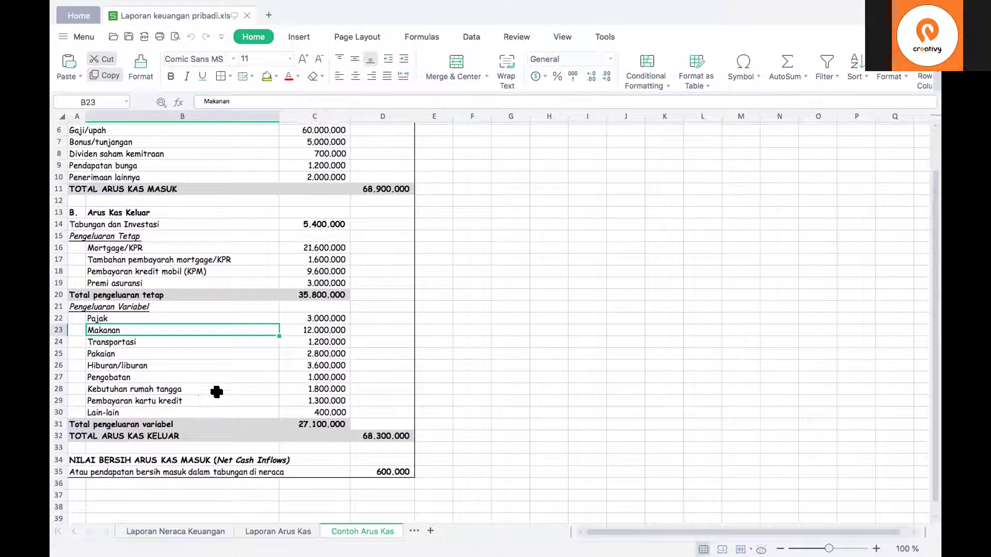
scroll(230, 346, "up", 2)
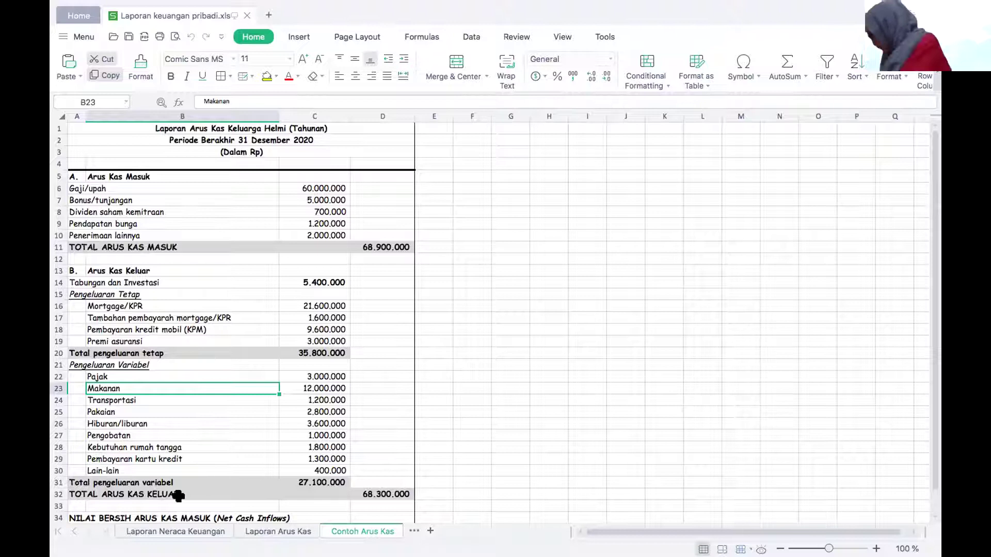
Compare the family's completed balance sheet with the blank template and examine its Rumah tinggal, Mobil and Lukisan asset rows.
left_click(73, 529)
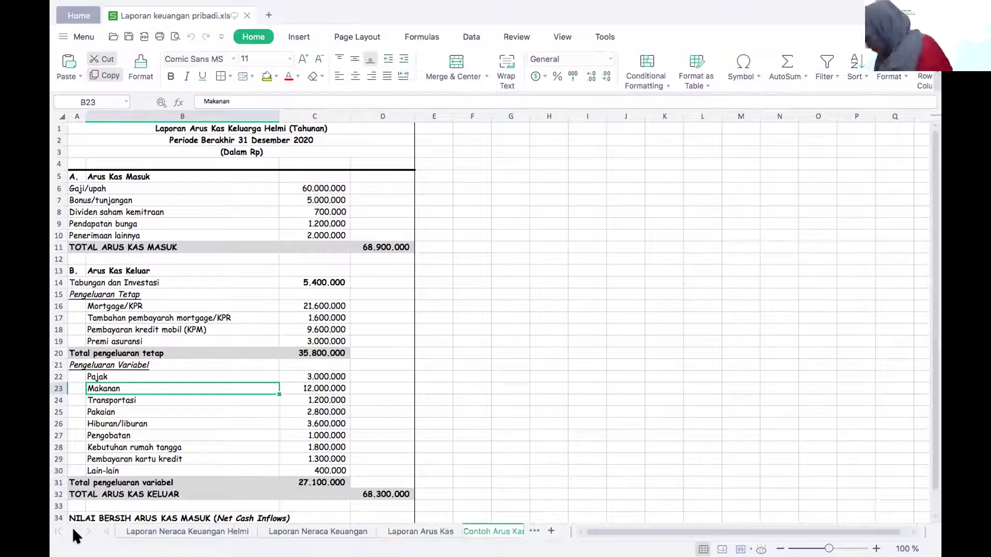
left_click(193, 527)
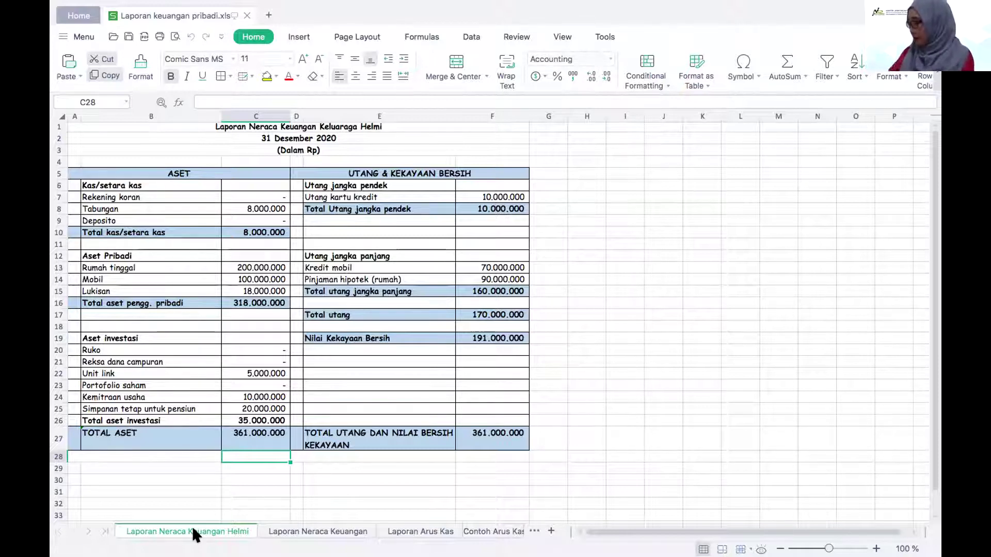
left_click(326, 525)
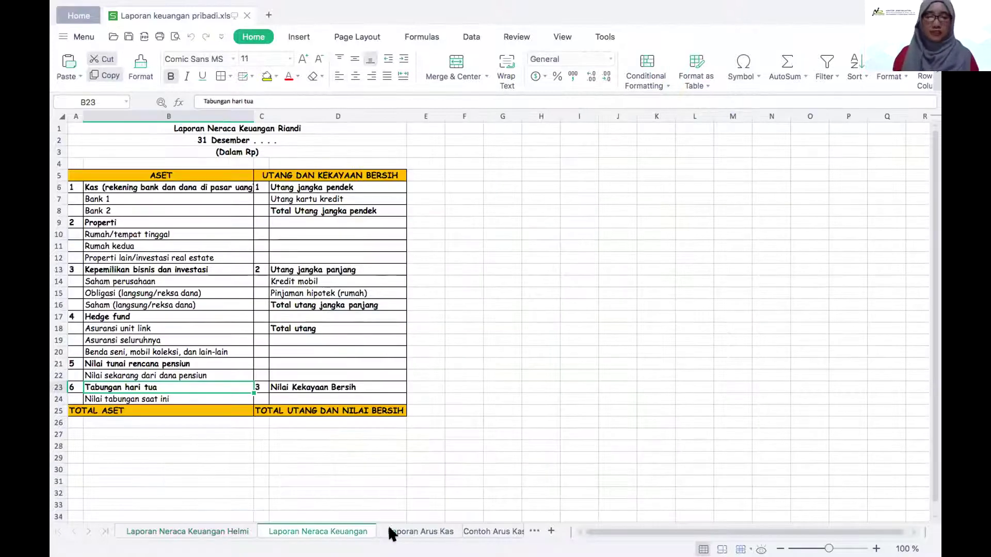
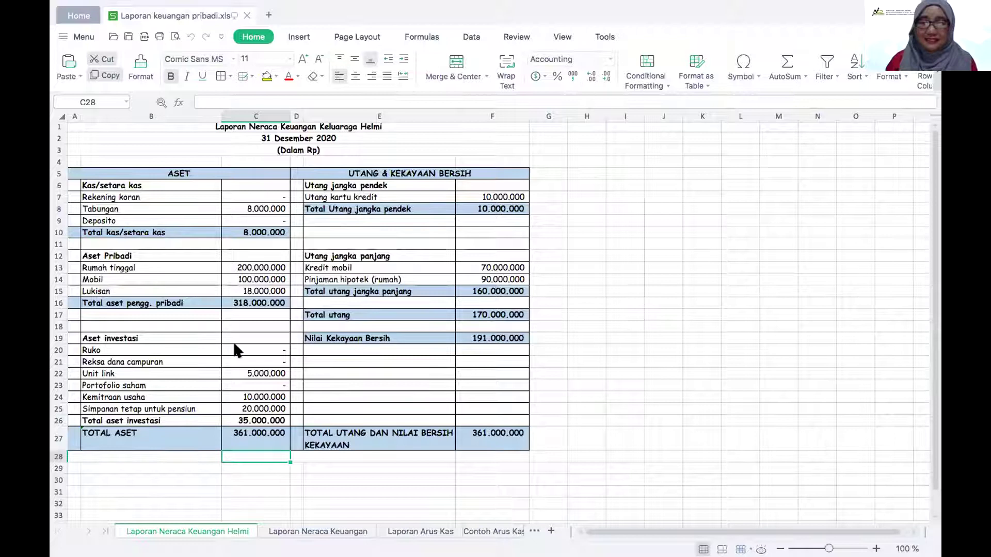
left_click(139, 265)
left_click(110, 283)
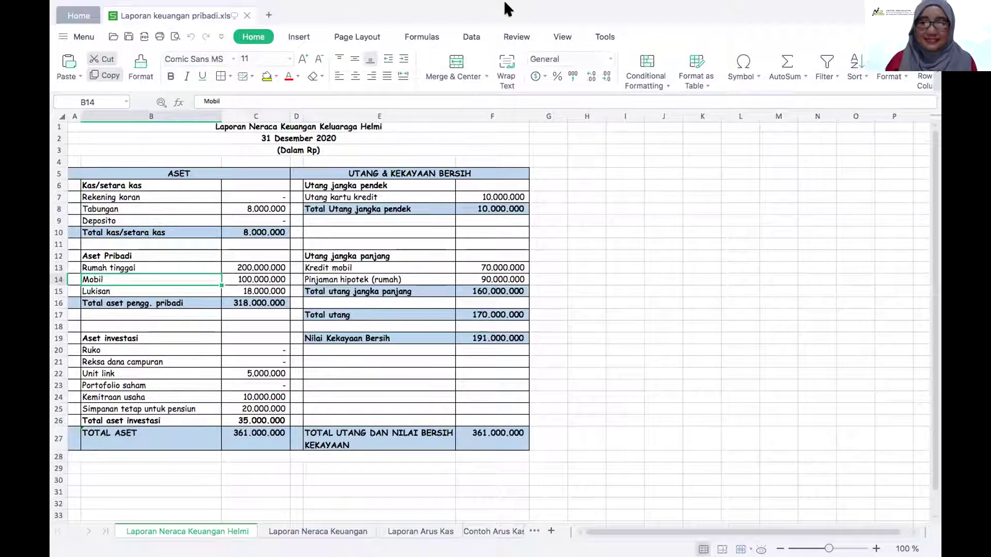
left_click(115, 288)
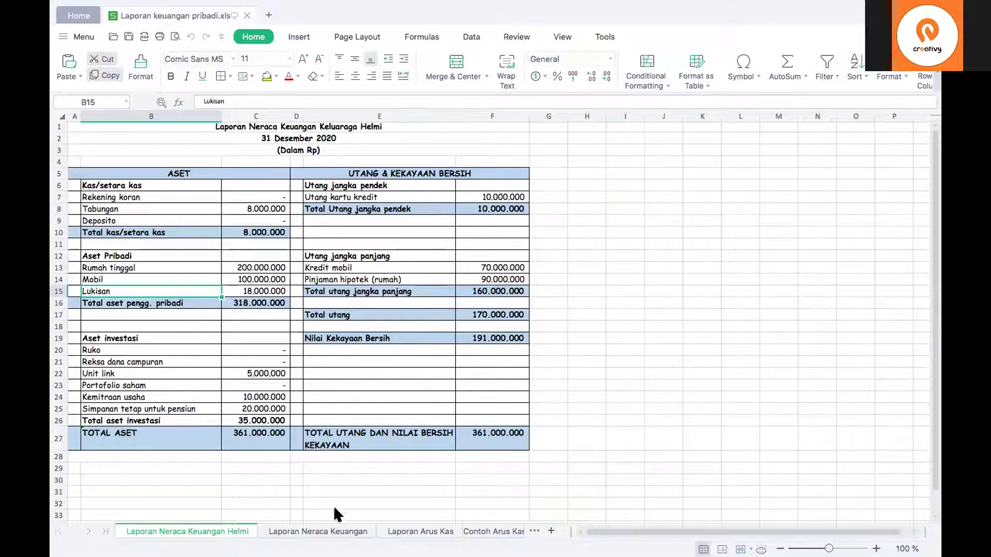
Switch between the blank Laporan Neraca Keuangan template and the family's balance sheet to compare their layouts.
left_click(286, 529)
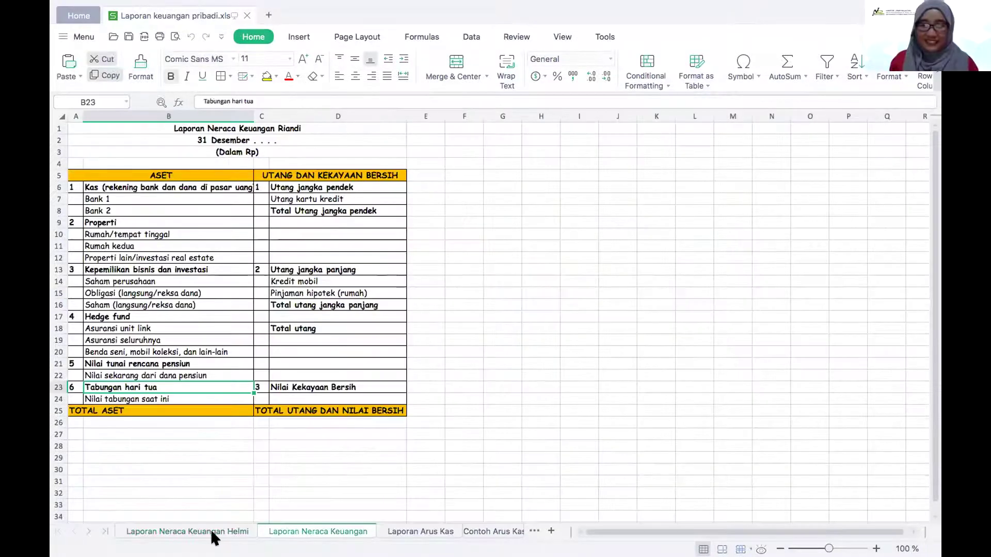
left_click(203, 531)
left_click(302, 524)
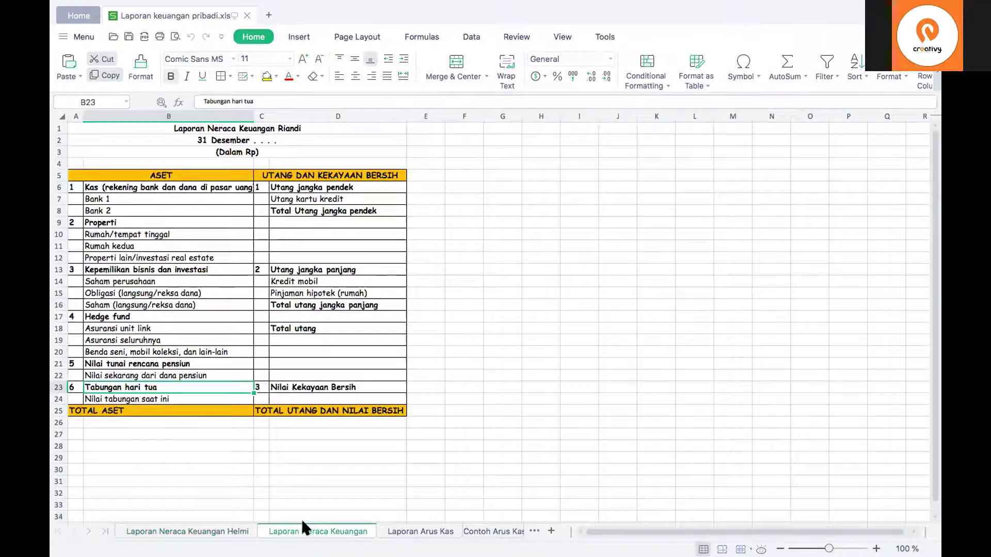
View the Laporan Arus Kas sheet and read through Contoh Arus Kas from the inflows to the net cash inflows.
left_click(423, 531)
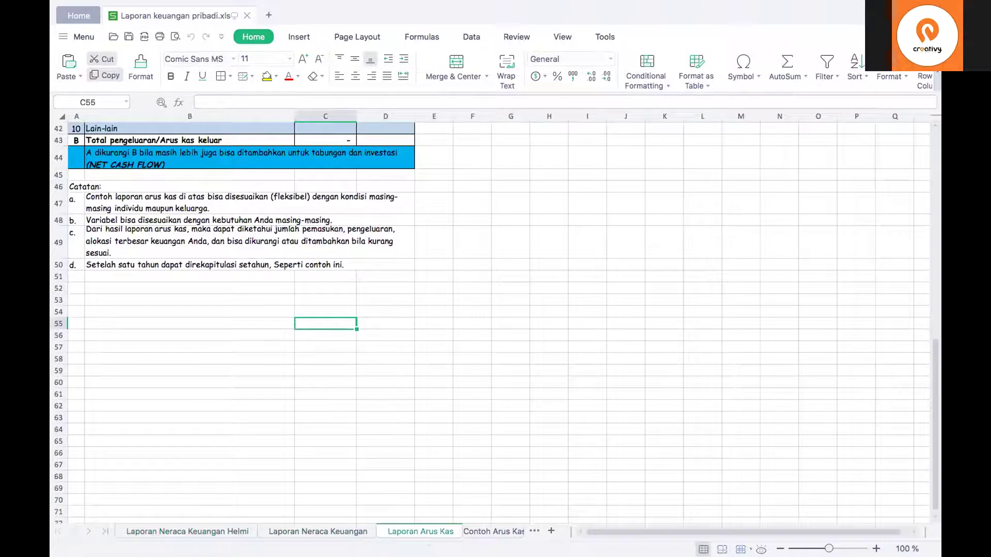
left_click(491, 530)
scroll(266, 319, "down", 5)
scroll(266, 319, "up", 5)
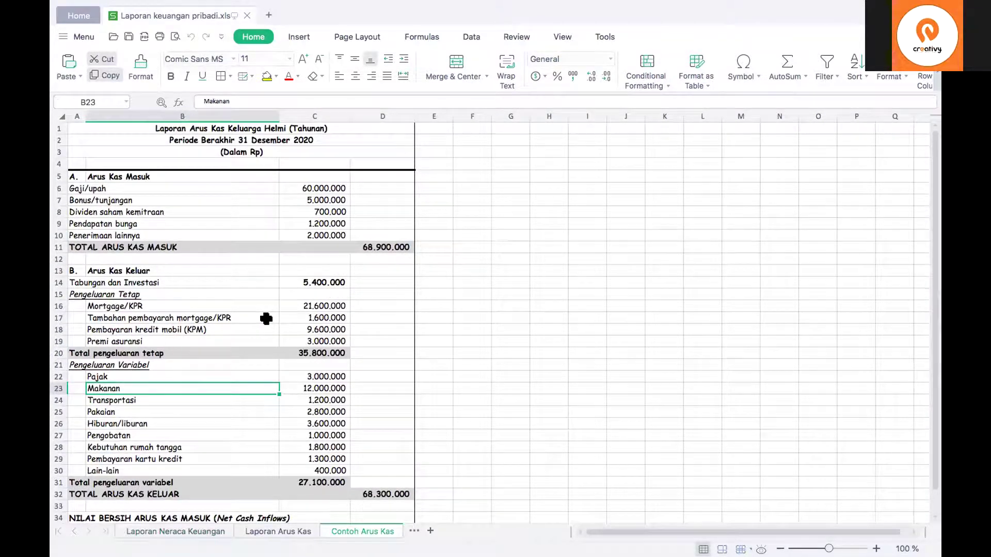
scroll(266, 319, "down", 3)
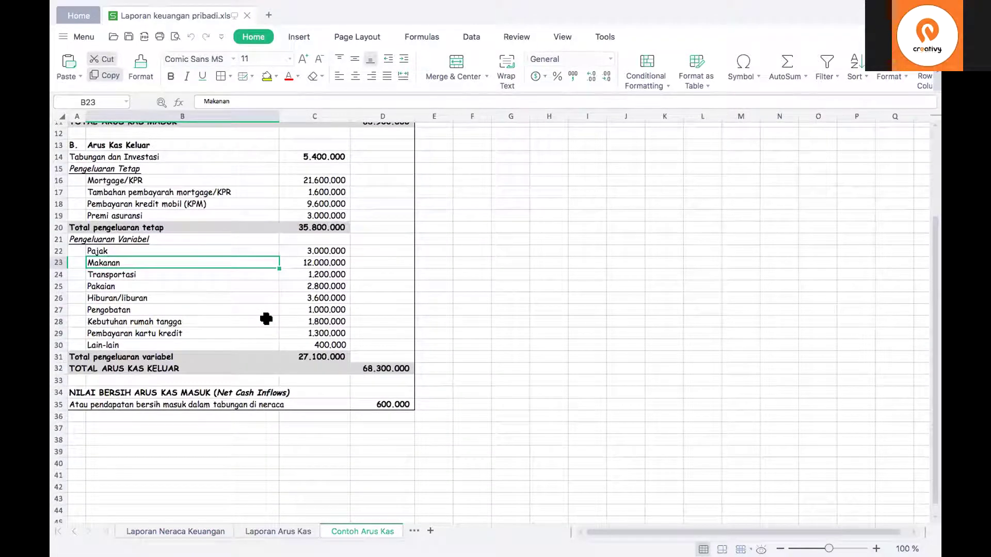
mouse_move(528, 3)
Return to the family's completed balance sheet and review its assets, debts and net worth.
left_click(75, 530)
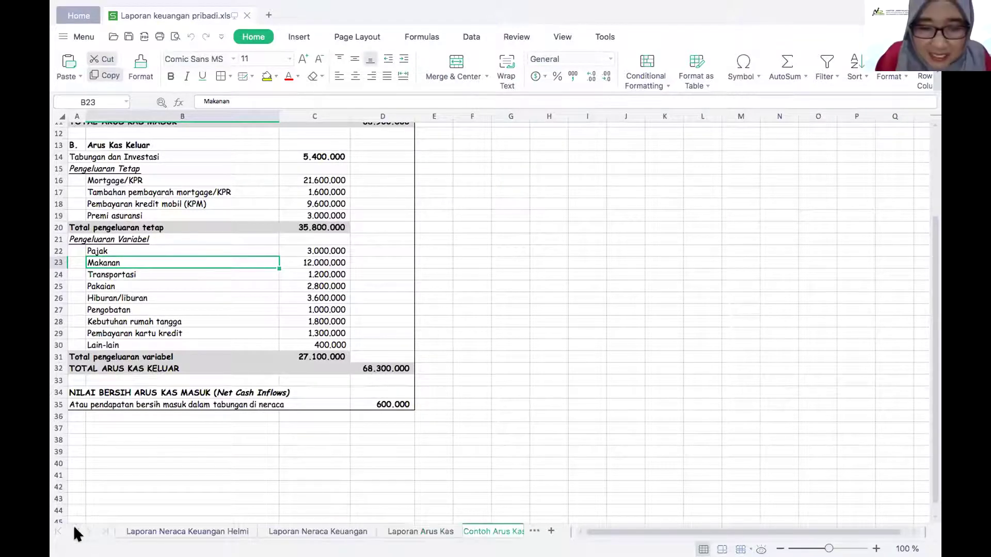
left_click(146, 532)
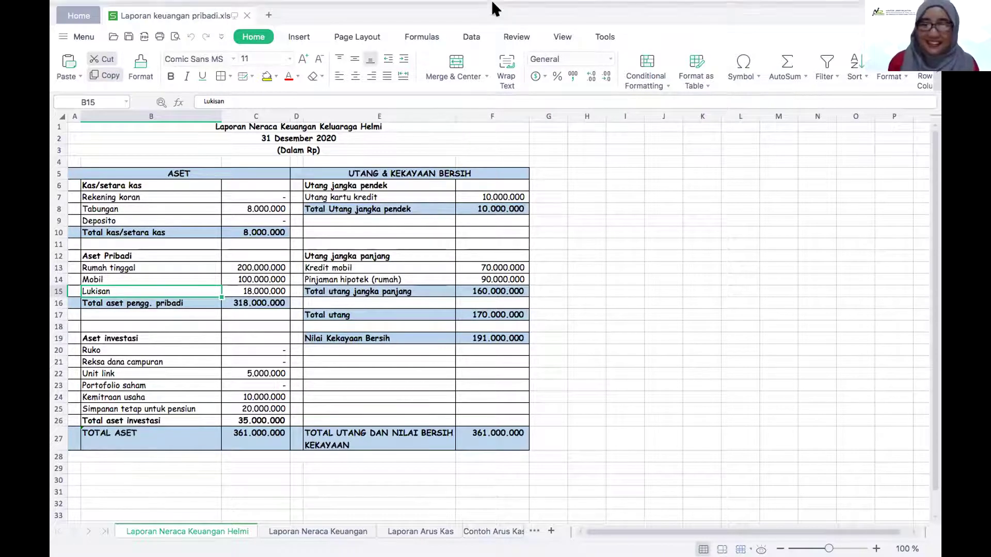
mouse_move(439, 9)
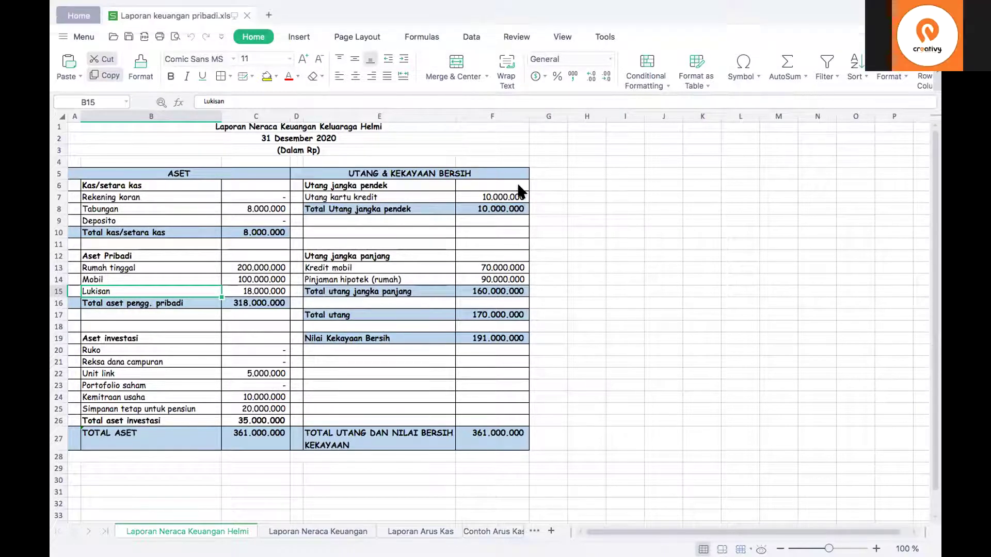
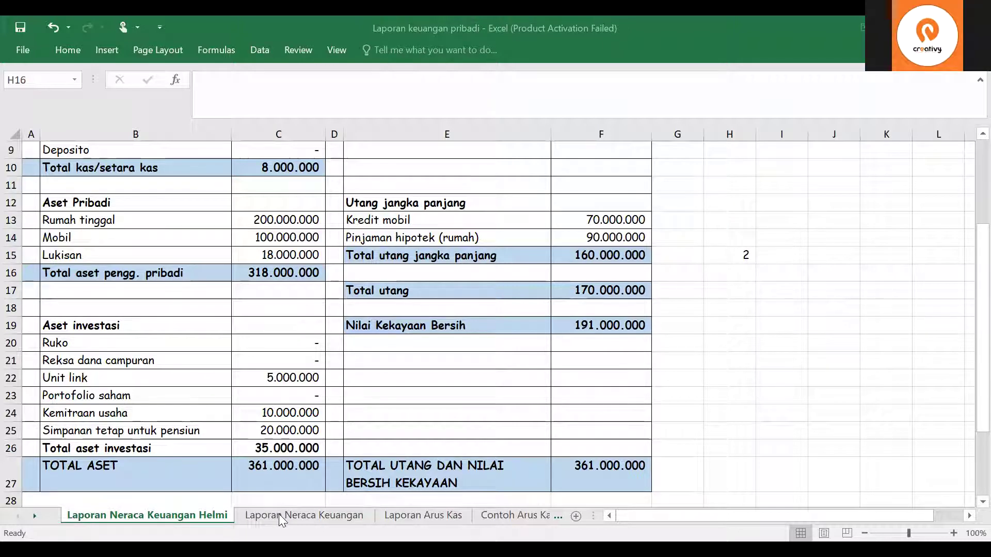
In the Excel copy of the workbook, view Laporan Arus Kas, open Contoh Arus Kas and inspect the formula in cell D38.
left_click(430, 516)
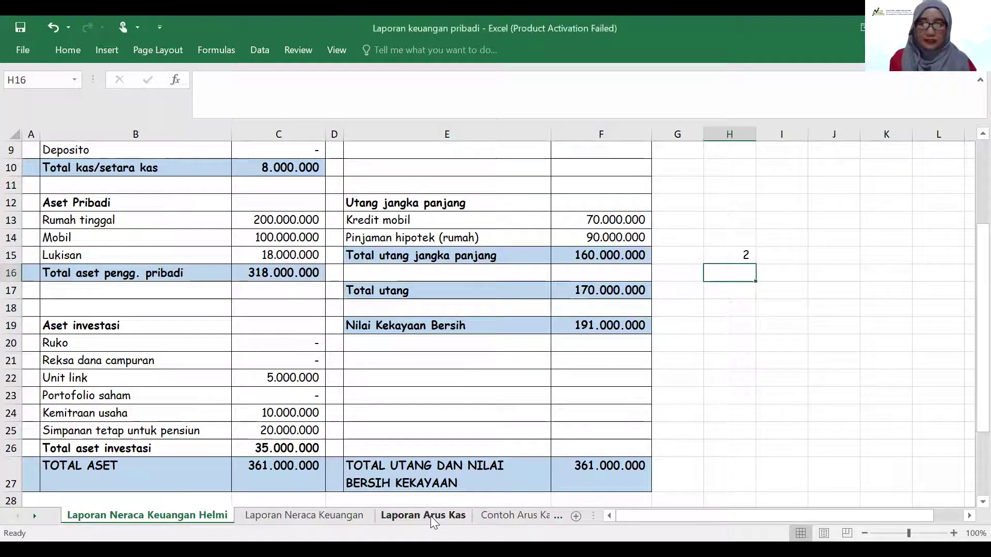
left_click(430, 516)
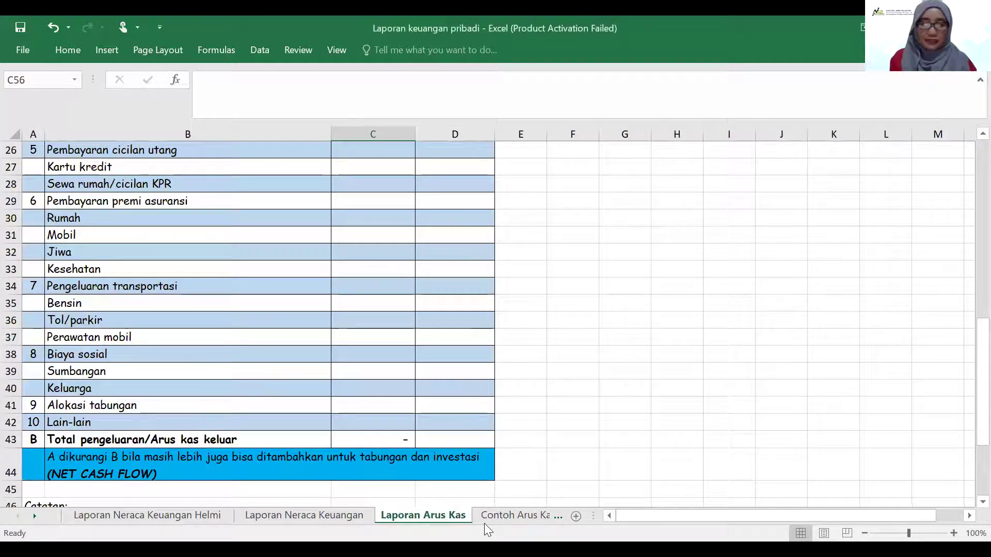
left_click(502, 515)
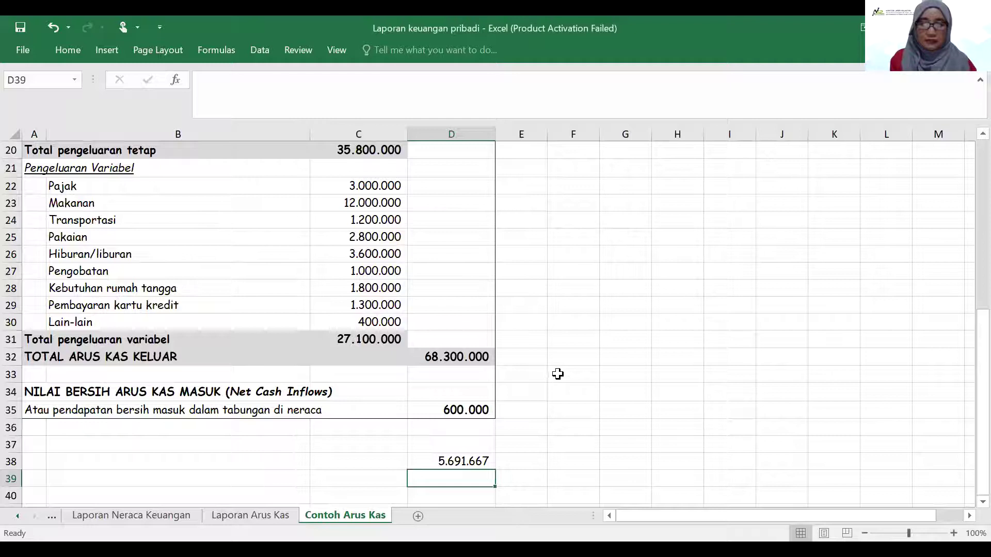
left_click(465, 460)
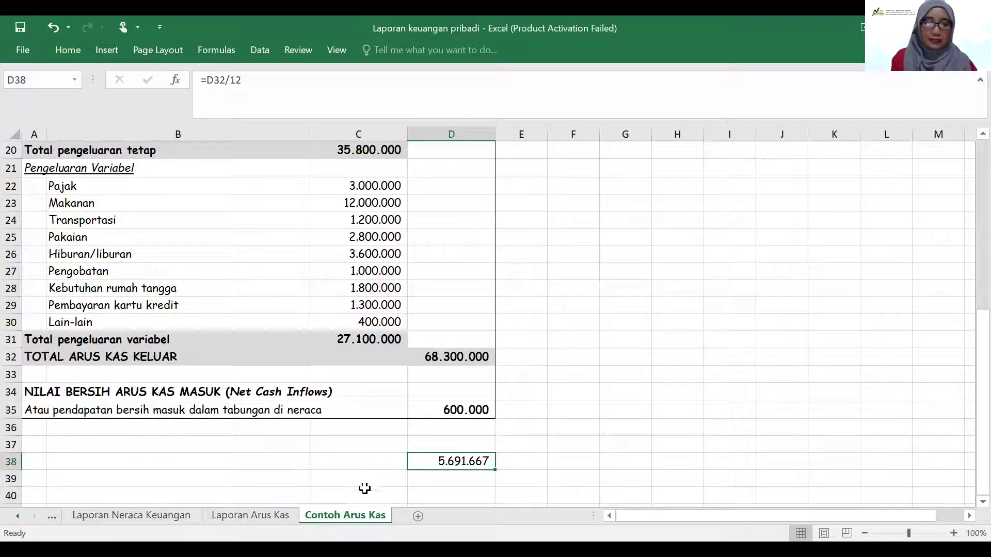
In D39 of Contoh Arus Kas, divide the family balance sheet's Total kas/setara kas (C10) by the monthly outflow in D38.
left_click(443, 480)
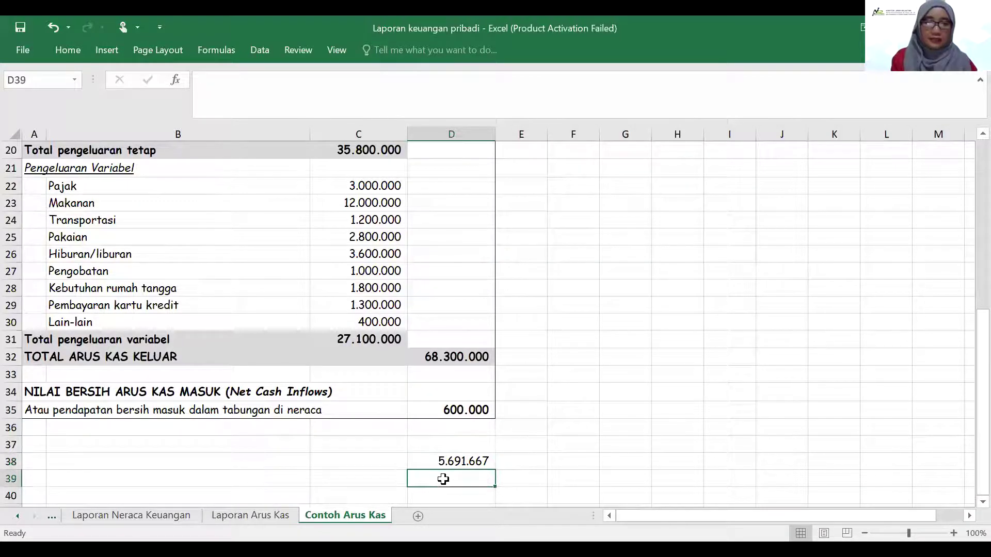
type("=")
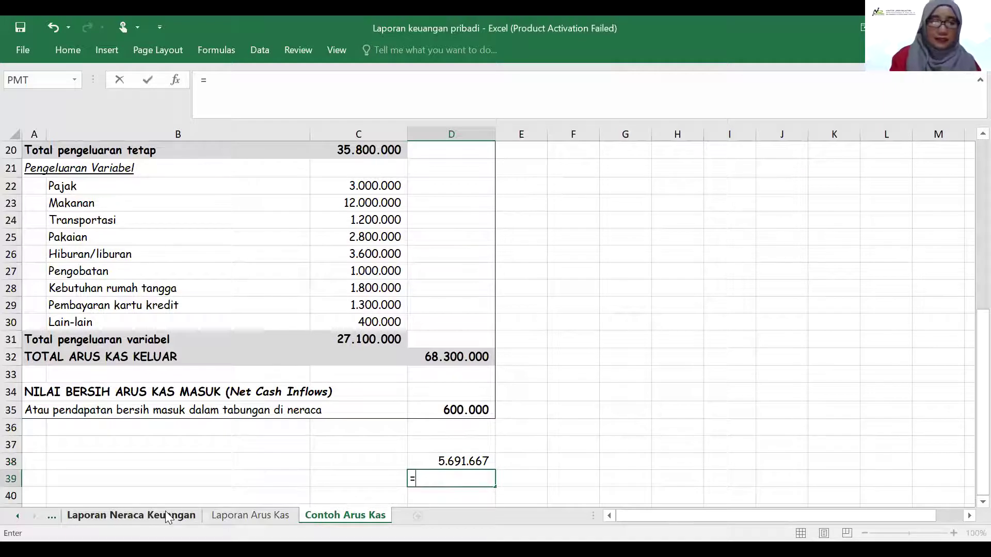
left_click(165, 512)
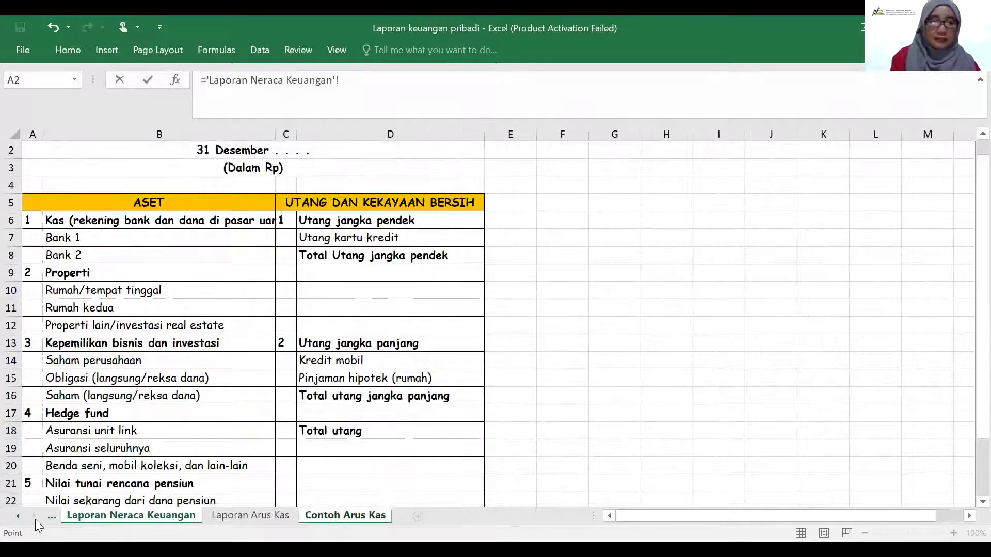
left_click(17, 515)
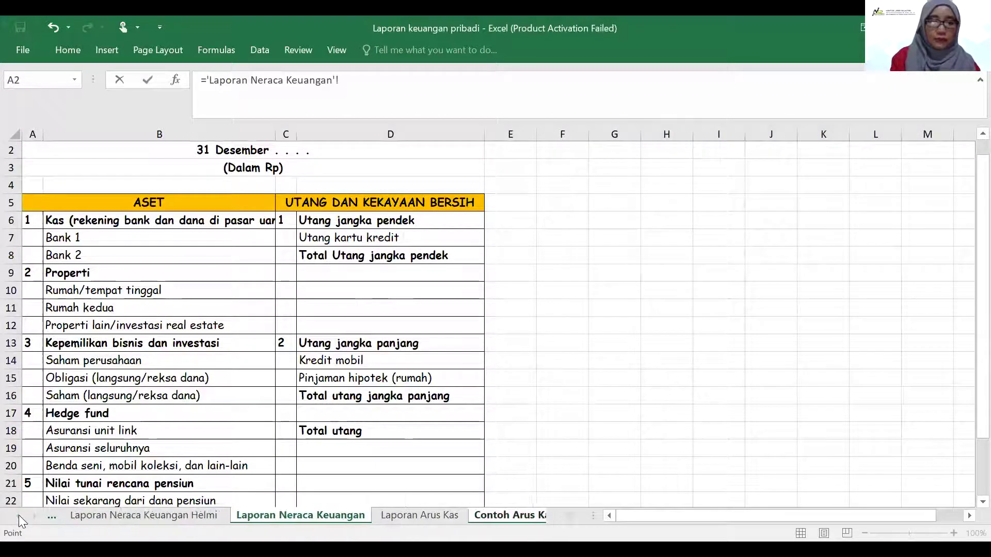
left_click(101, 514)
left_click(308, 167)
type("/")
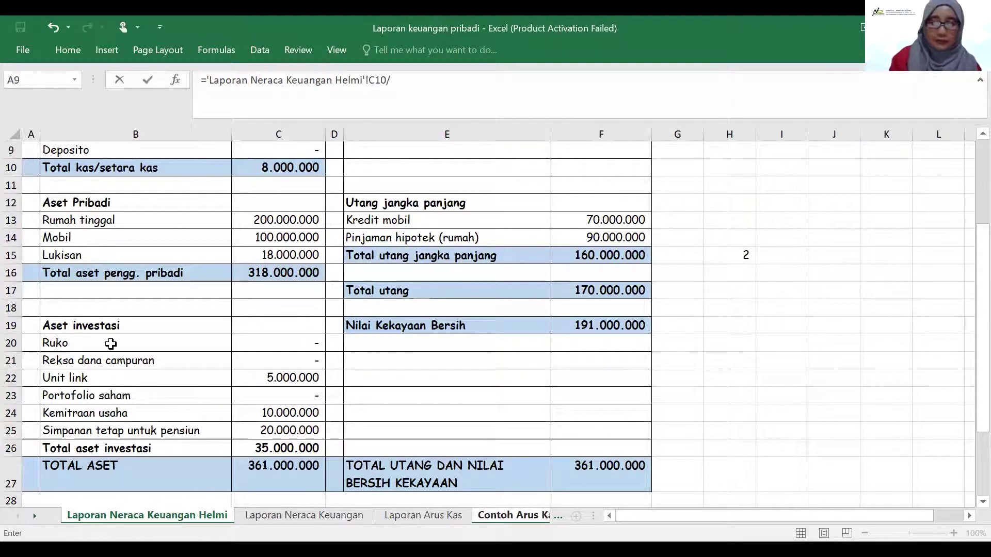
left_click(424, 511)
left_click(480, 516)
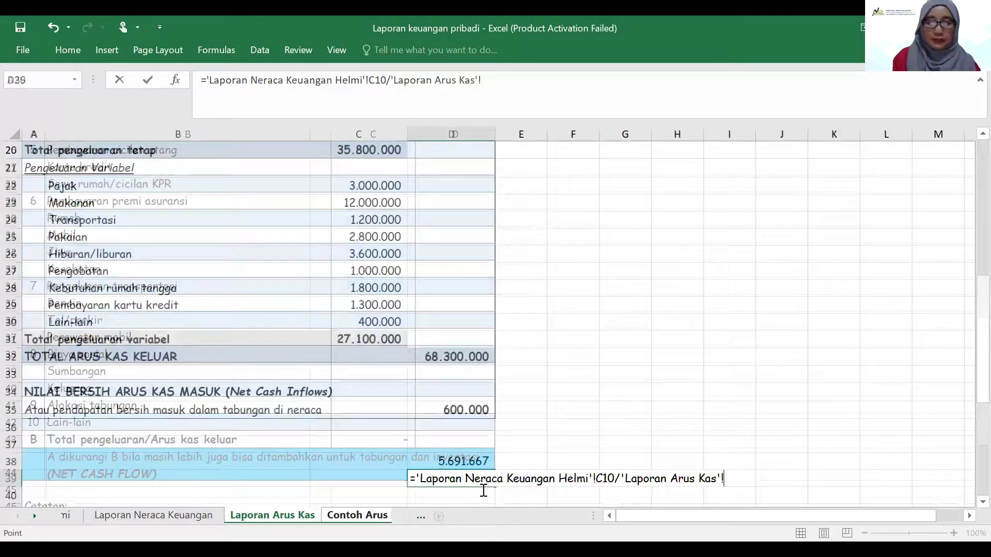
left_click(462, 459)
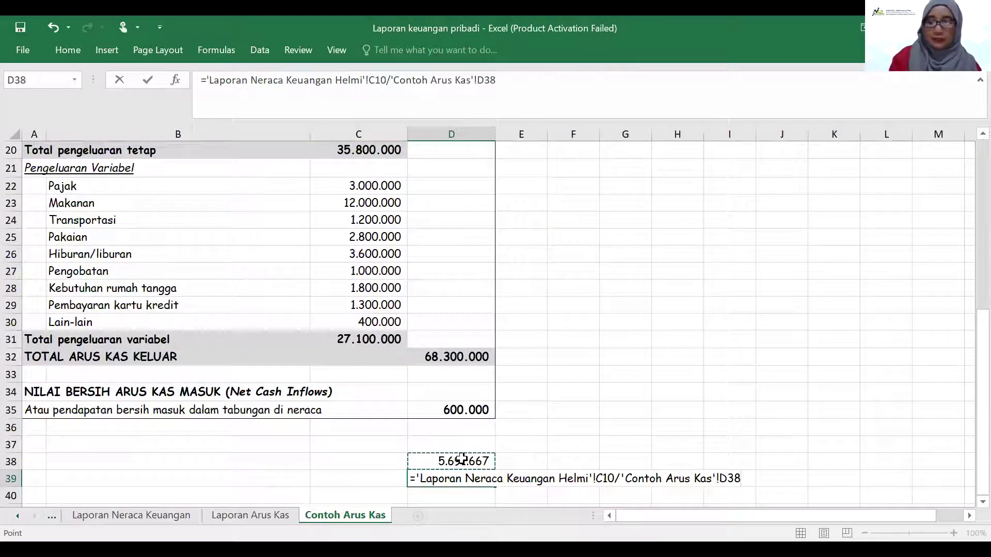
key("Return")
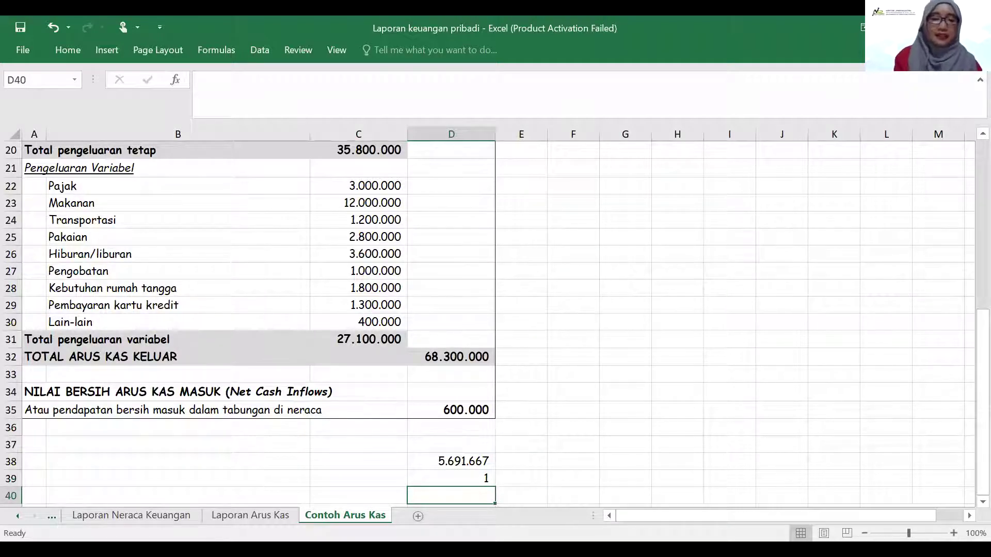
Return to the family's completed balance sheet and review it from the cash assets to the total assets.
left_click(138, 516)
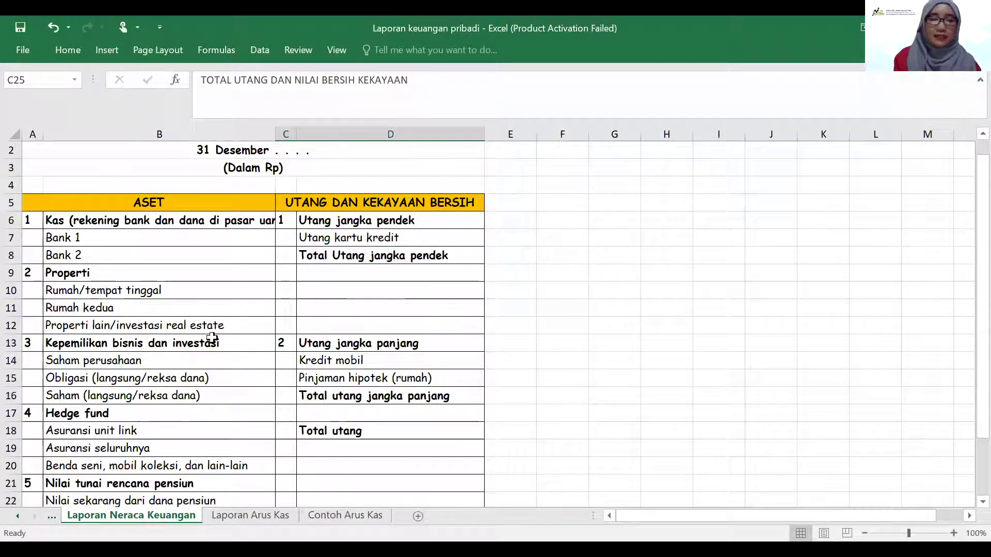
left_click(17, 517)
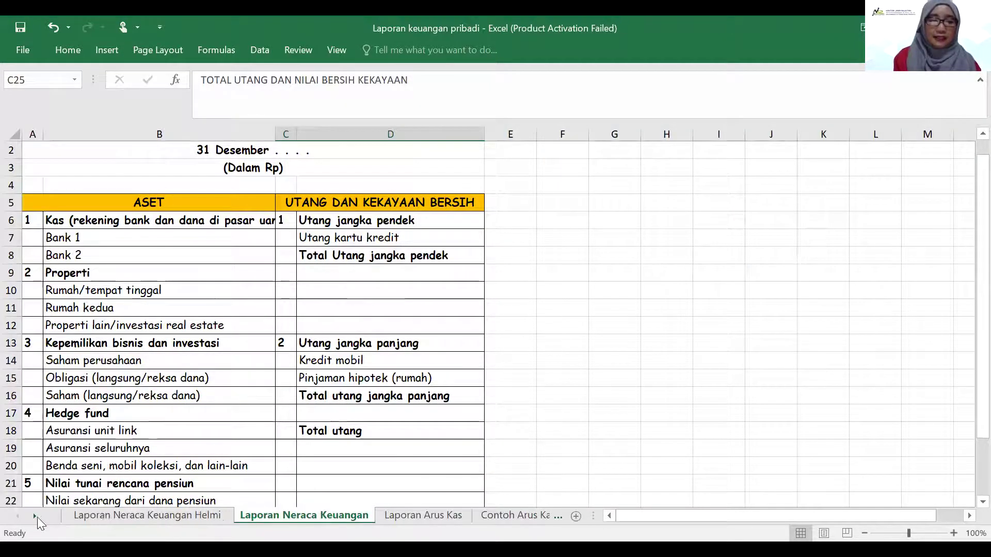
left_click(102, 513)
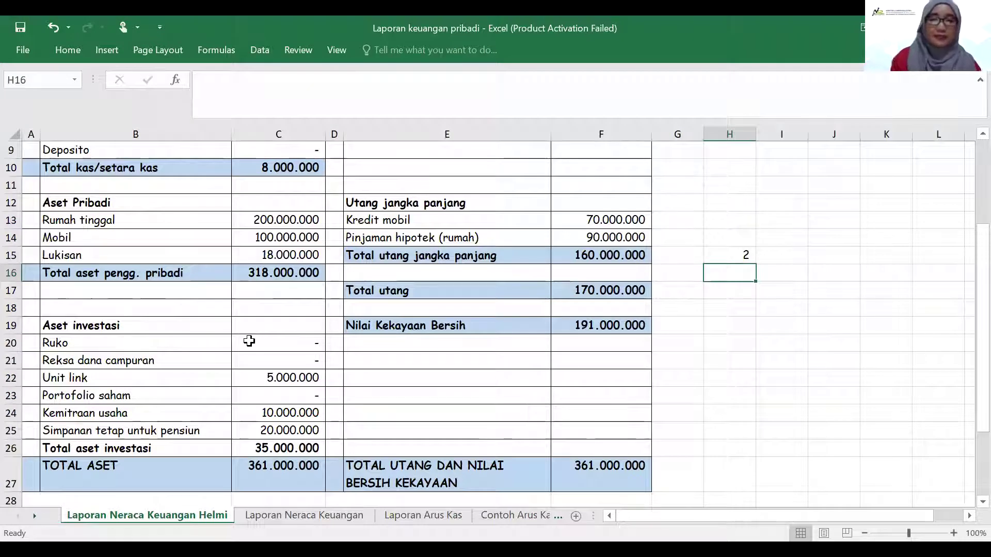
scroll(250, 341, "up", 3)
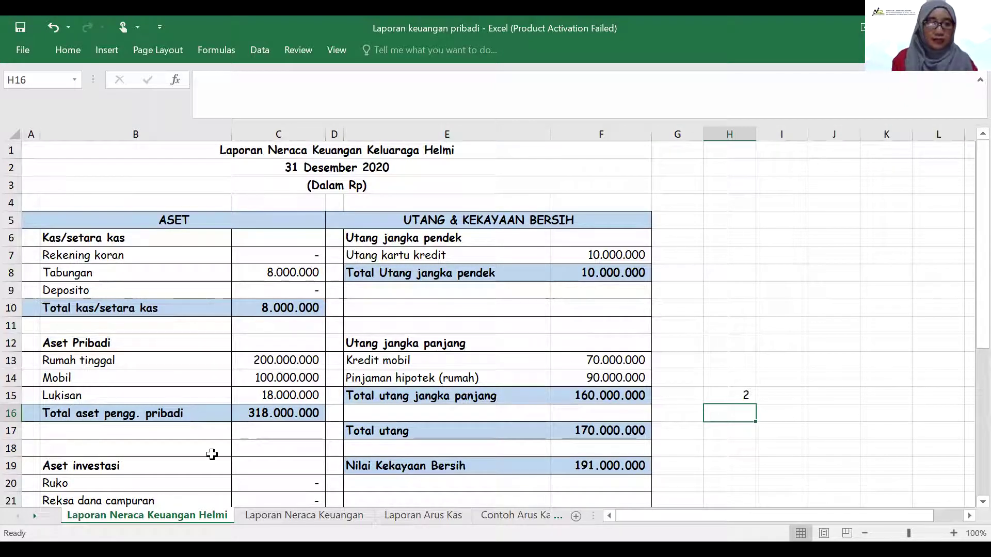
scroll(212, 454, "down", 2)
scroll(212, 454, "down", 2)
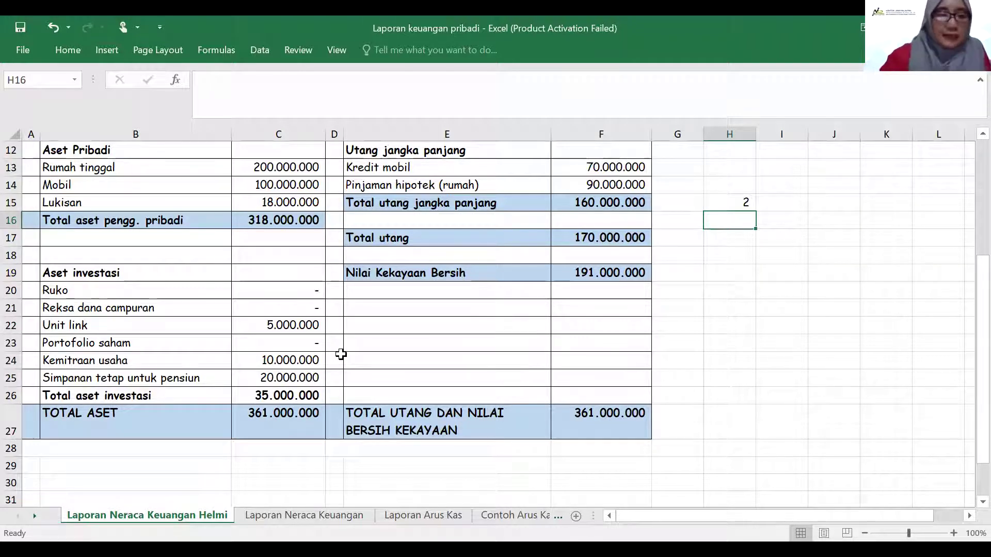
scroll(340, 354, "up", 2)
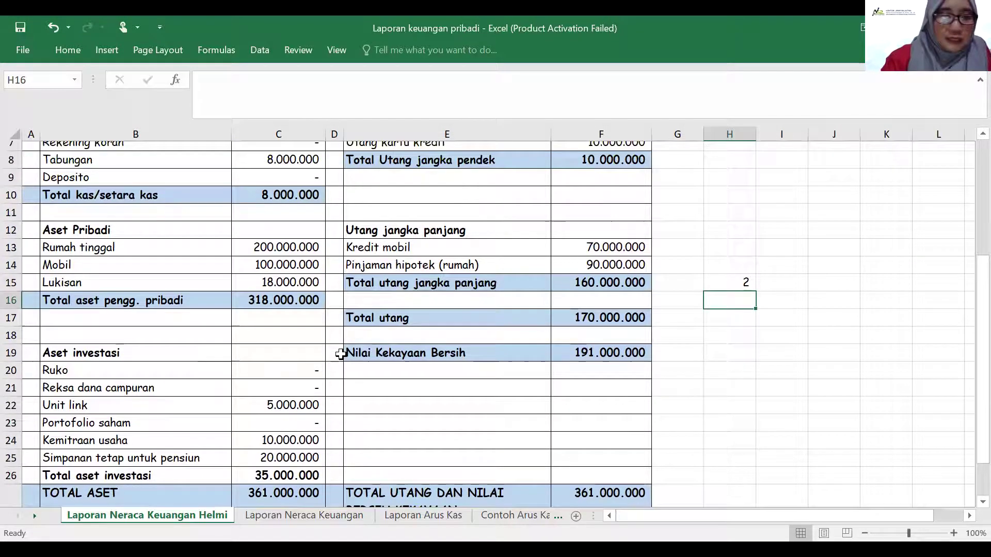
scroll(341, 354, "up", 1)
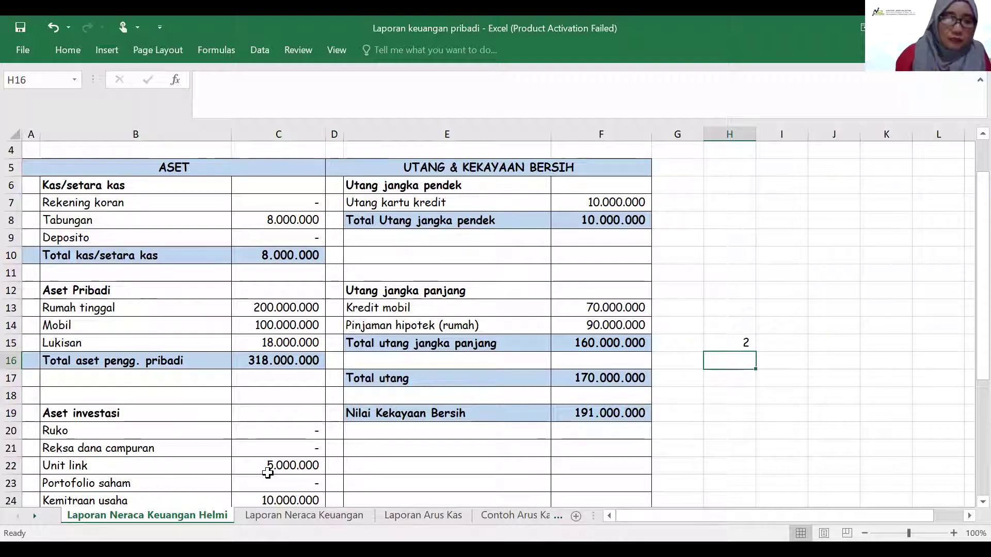
scroll(267, 474, "down", 3)
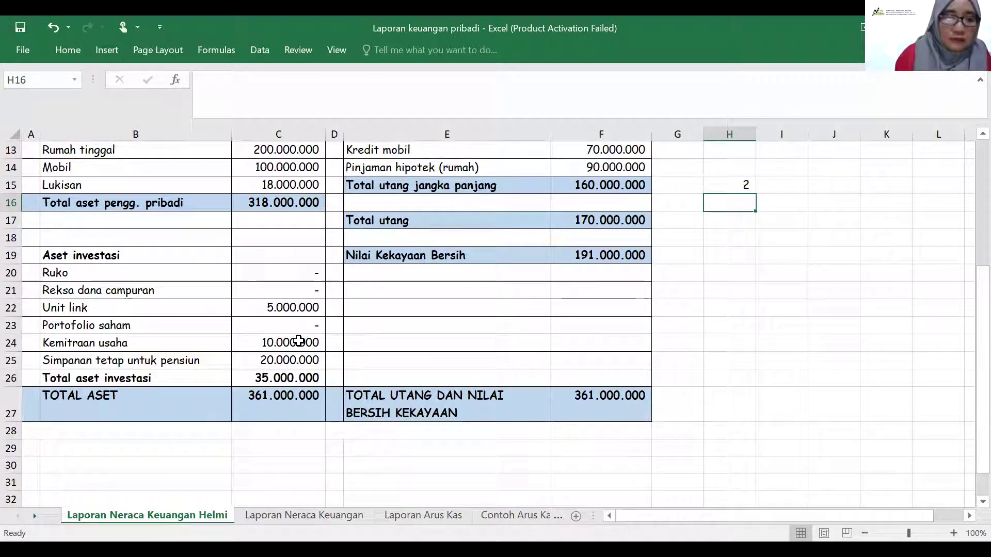
Inspect the Kemitraan usaha and Tabungan amounts in the family's balance sheet.
left_click(298, 340)
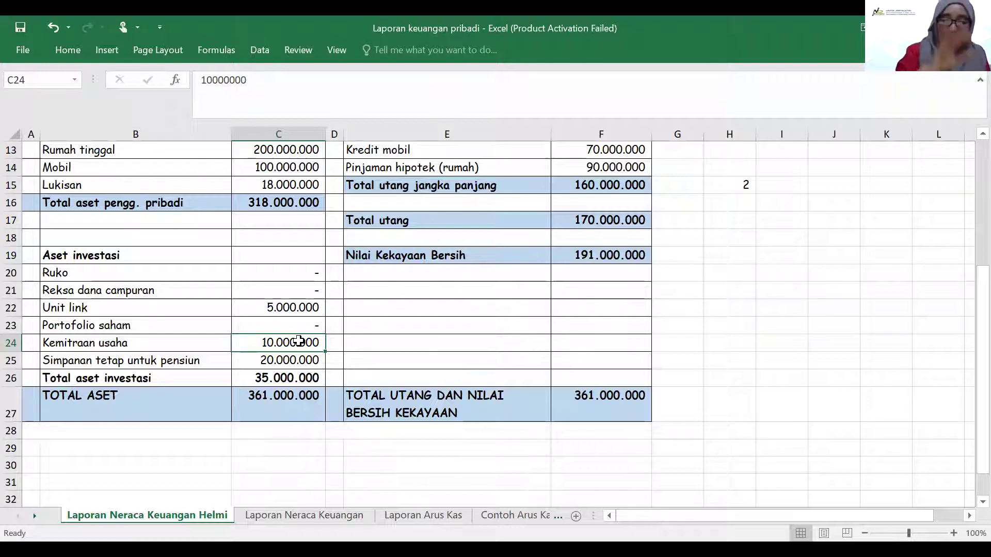
scroll(299, 341, "up", 3)
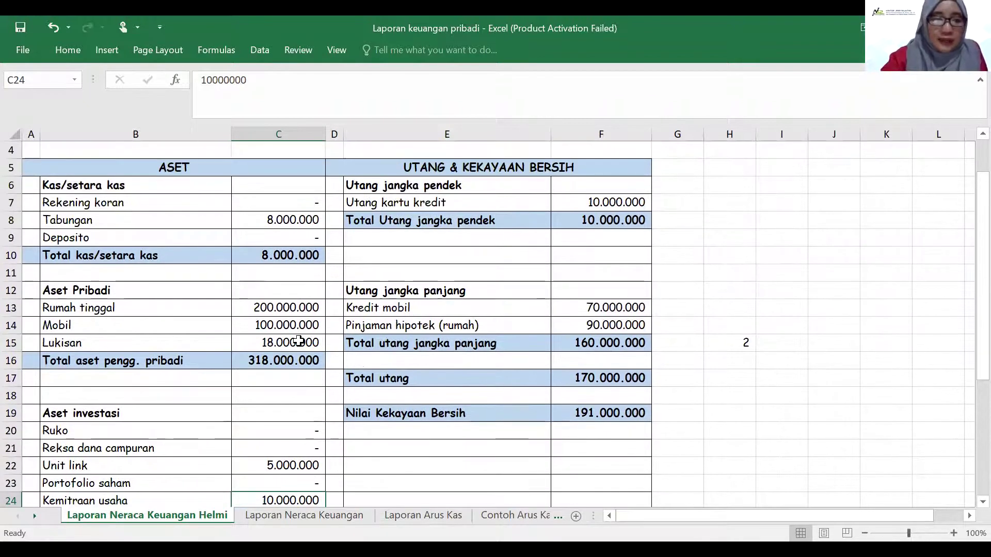
scroll(298, 341, "down", 1)
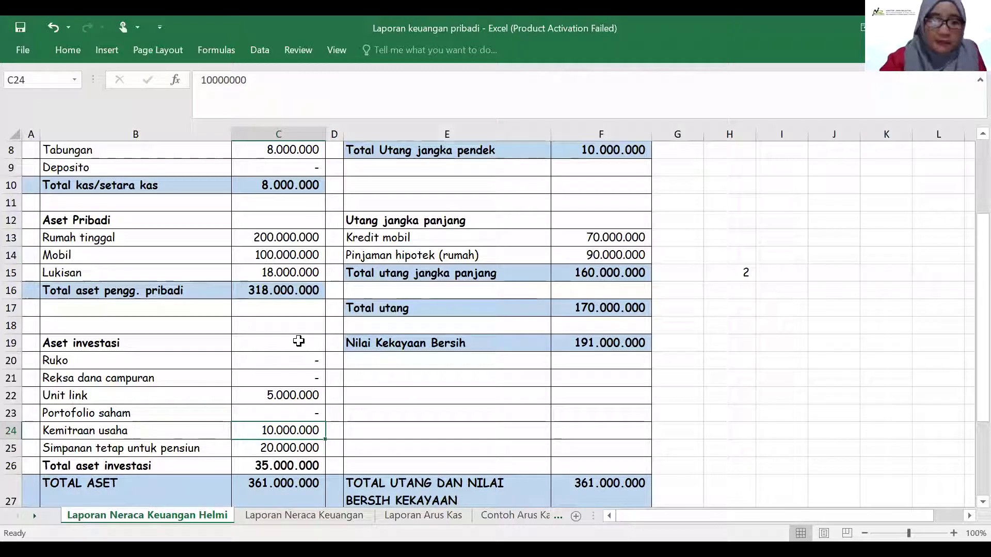
scroll(298, 341, "up", 2)
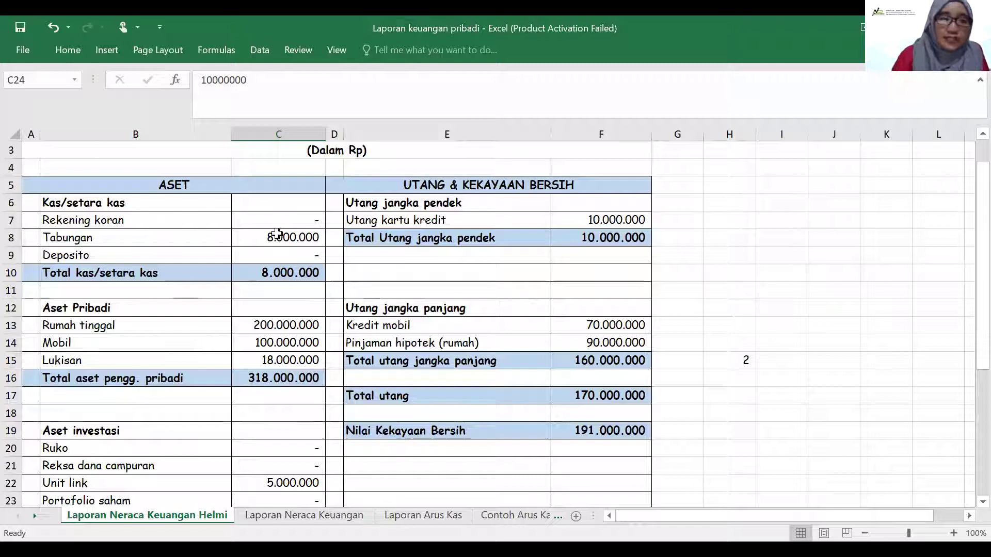
left_click(278, 235)
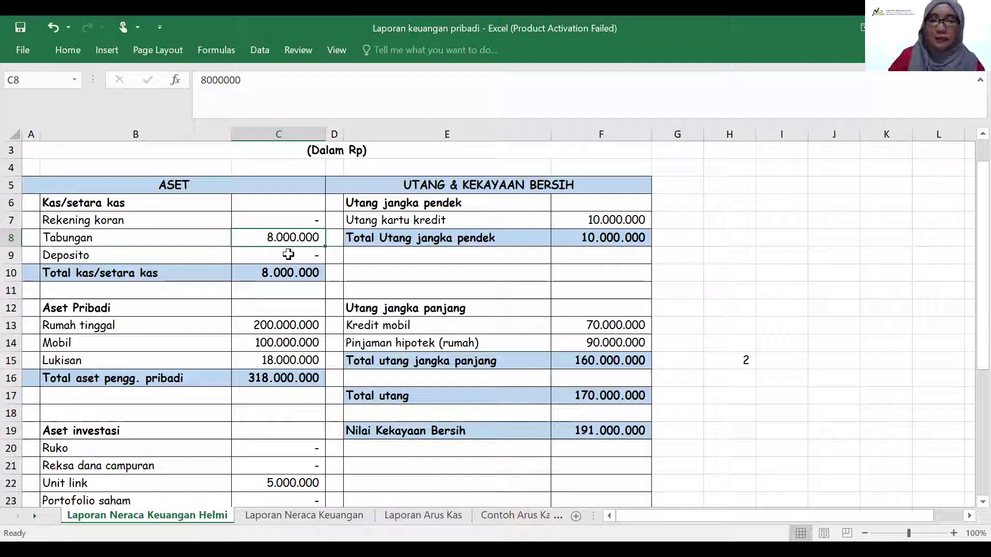
scroll(288, 255, "down", 3)
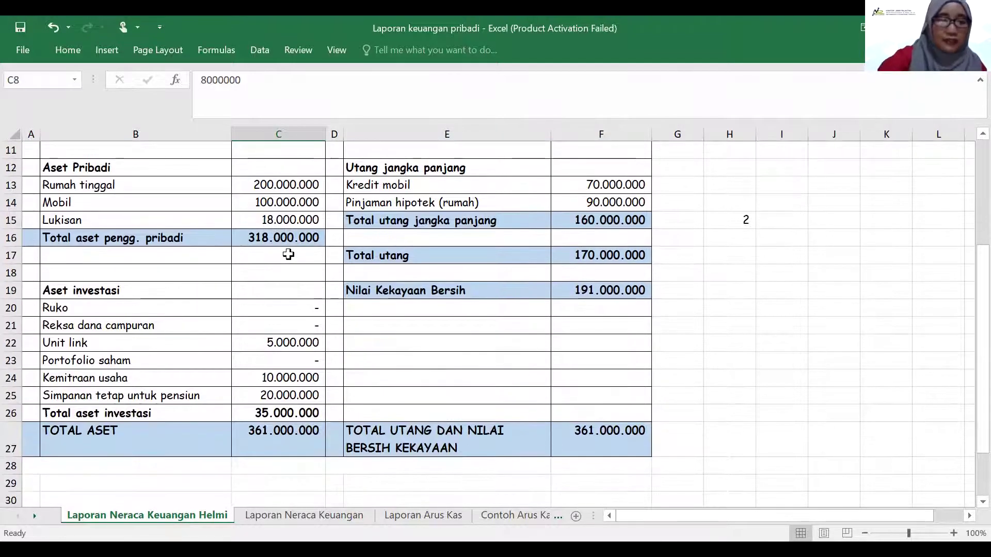
left_click(251, 382)
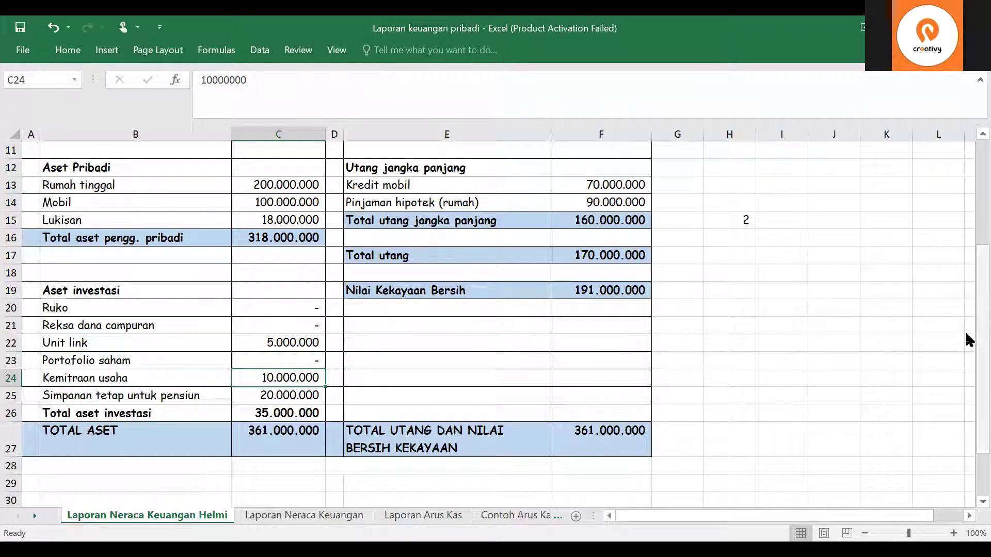
Compare the family's cash, personal and investment assets with the debts and net worth, and switch away from the workbook.
scroll(965, 333, "up", 3)
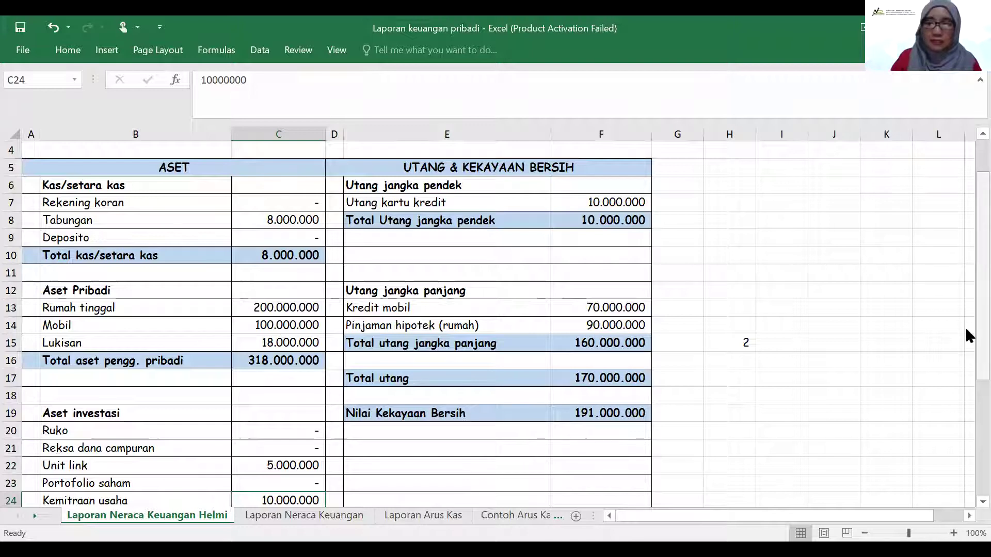
scroll(964, 330, "down", 1)
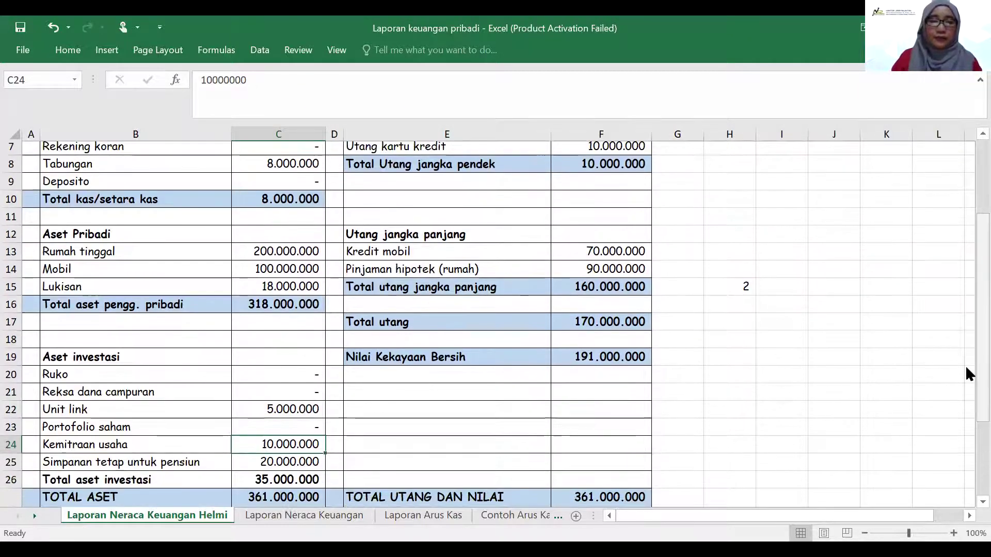
scroll(966, 372, "down", 1)
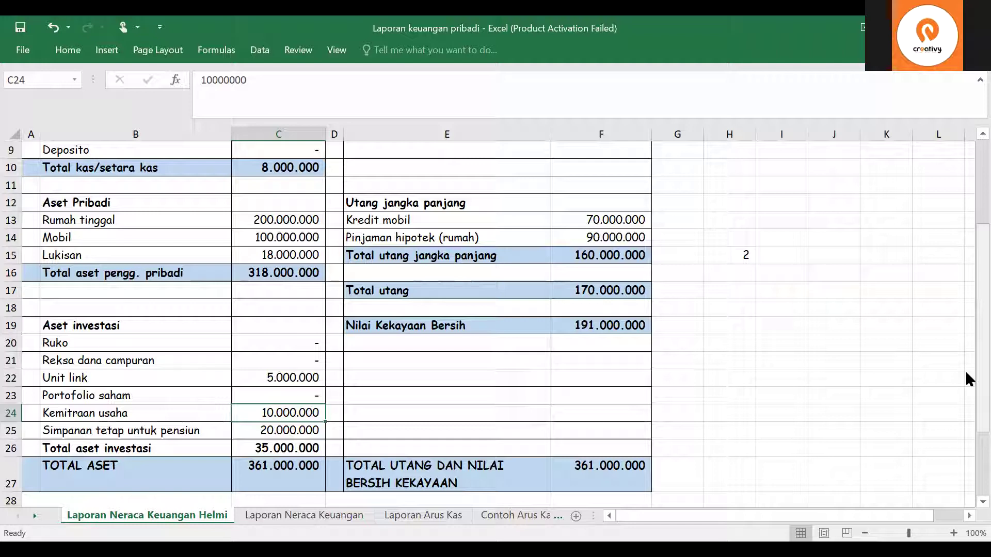
scroll(966, 374, "up", 2)
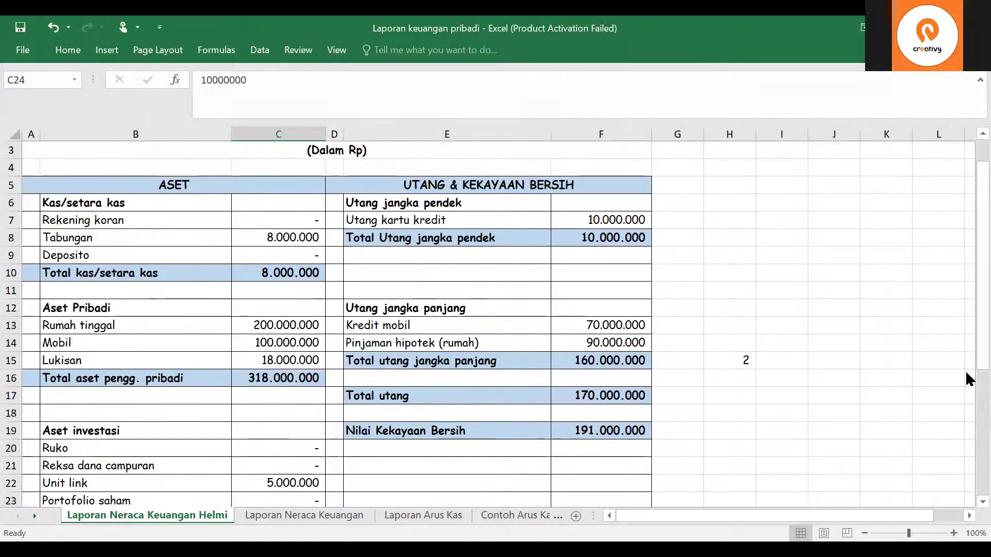
scroll(966, 373, "down", 1)
scroll(966, 373, "down", 2)
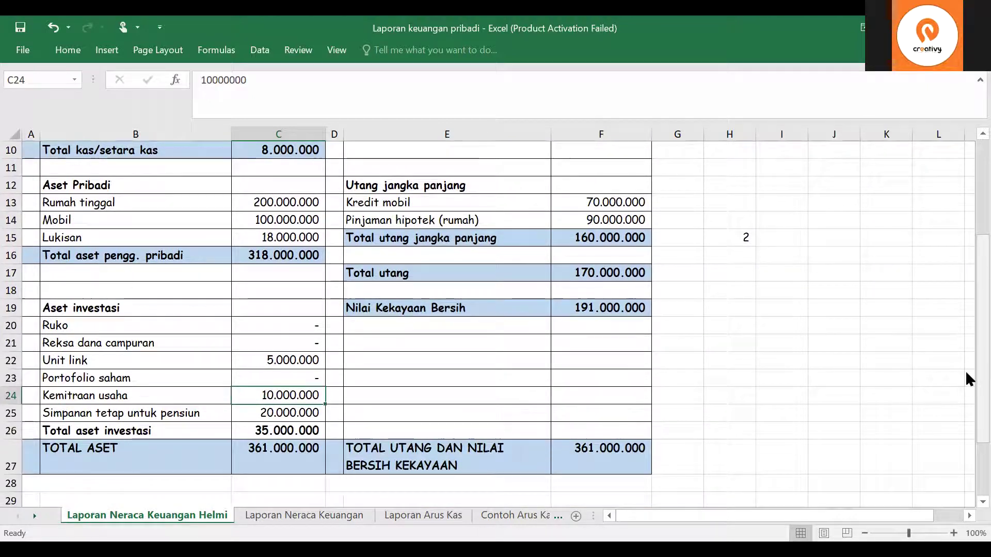
scroll(965, 372, "up", 1)
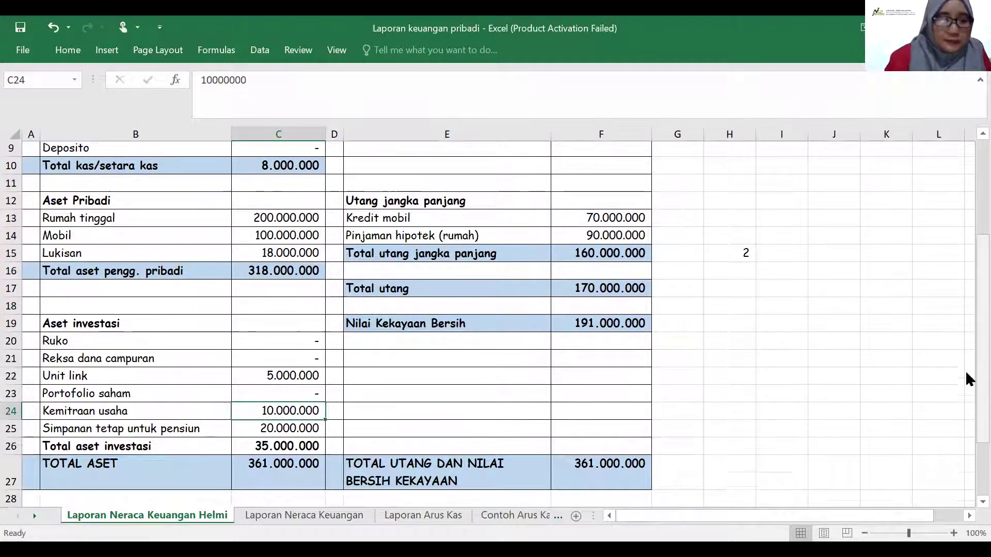
scroll(966, 373, "up", 1)
scroll(966, 372, "up", 1)
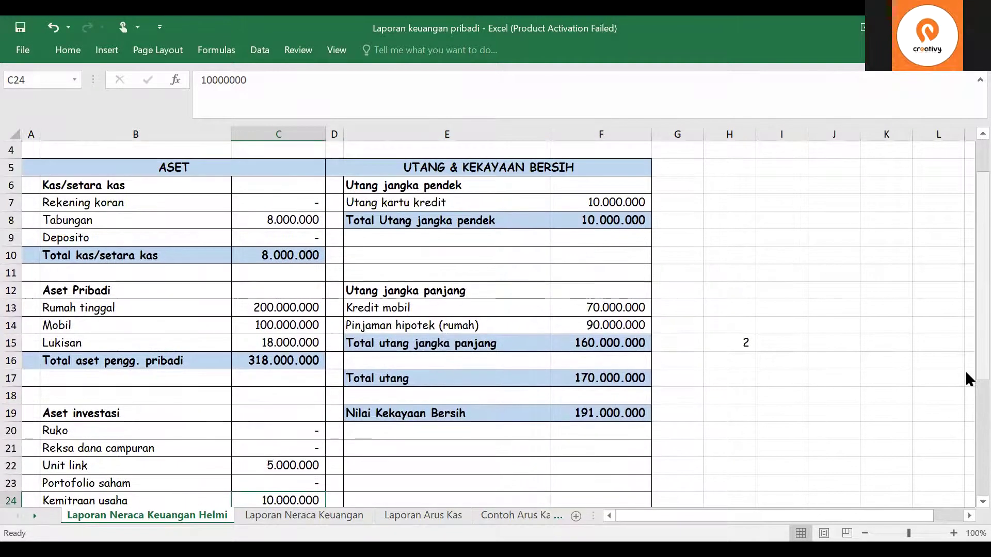
scroll(966, 374, "down", 3)
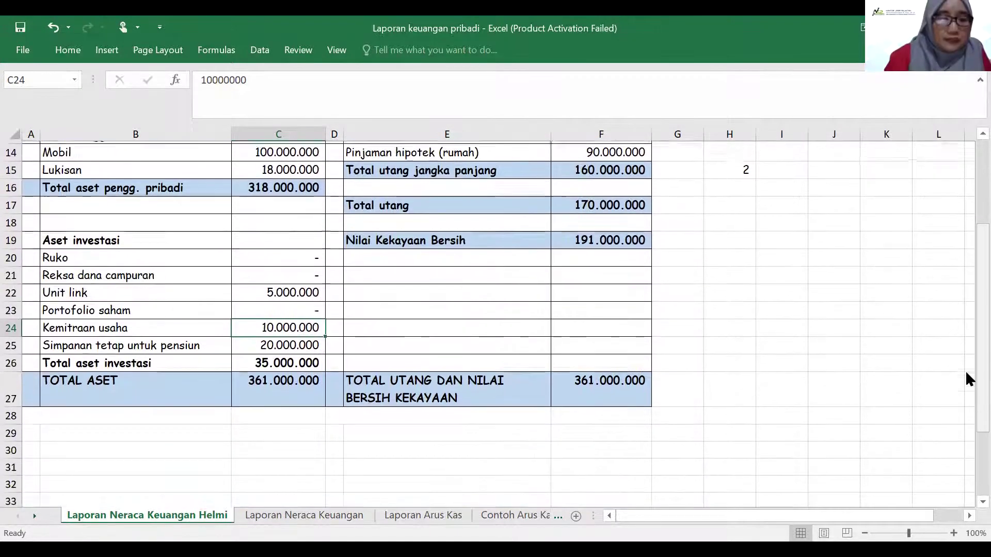
scroll(966, 372, "down", 1)
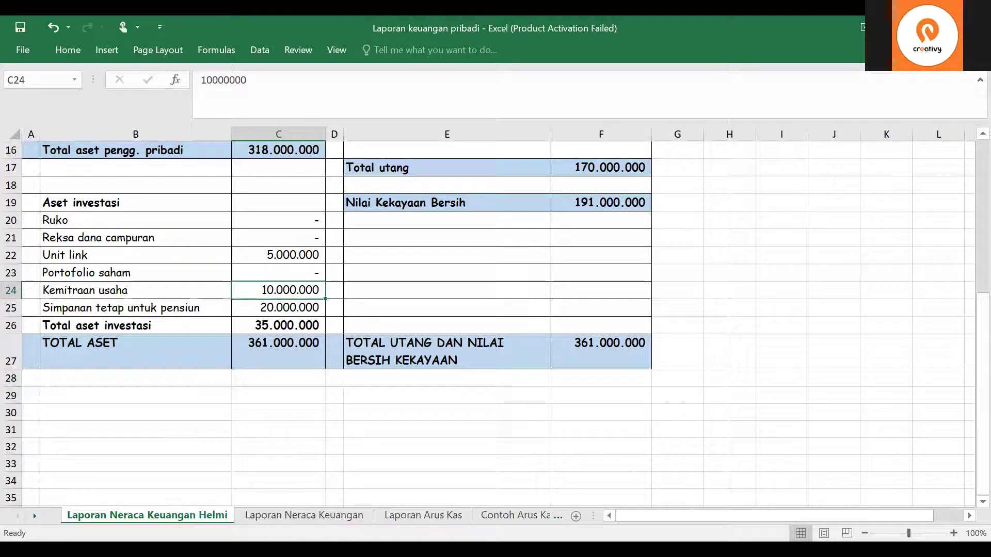
key("alt+Tab")
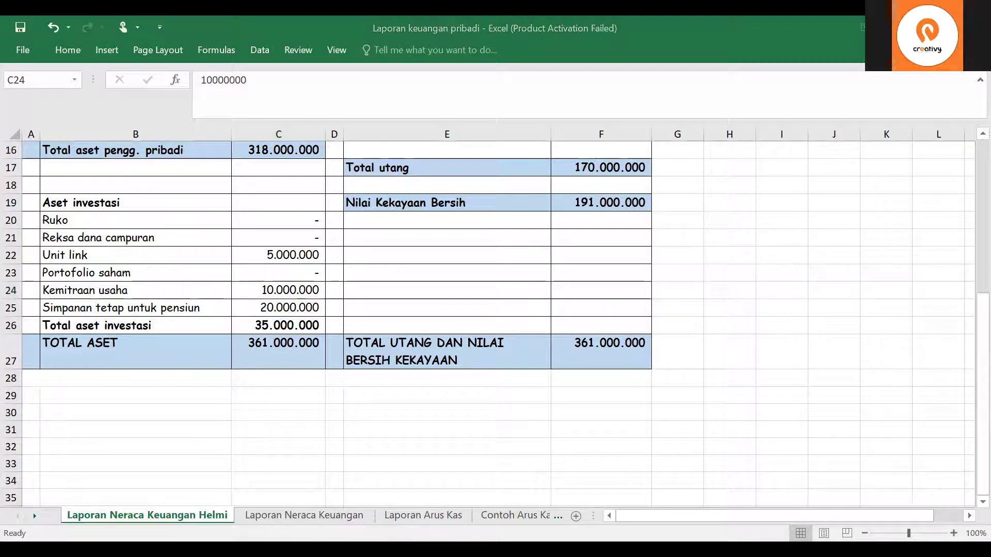